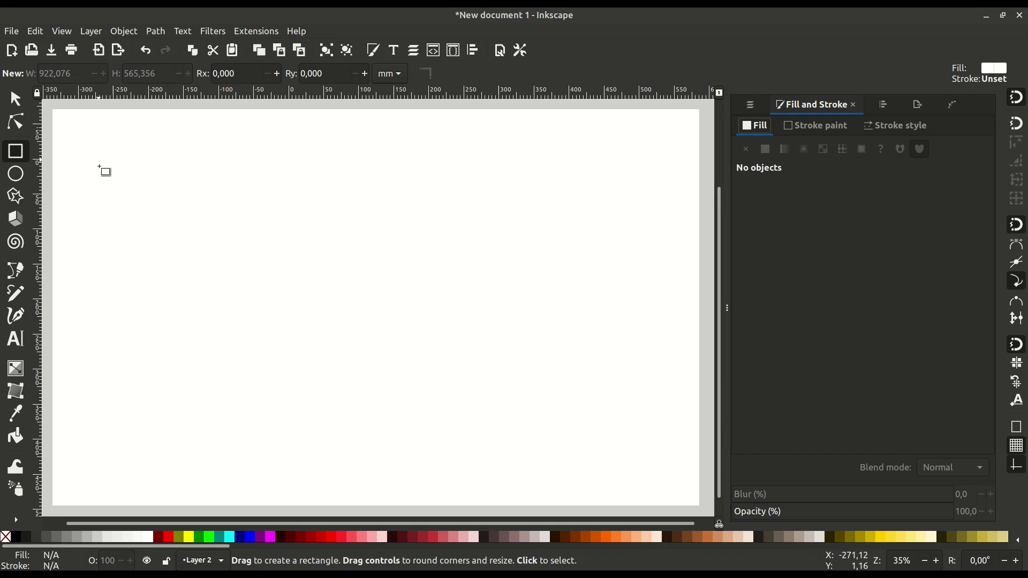
- Draw a red rectangle and resize it to about 176 × 166 mm on the upper-left part of the page
click(342, 537)
click(15, 98)
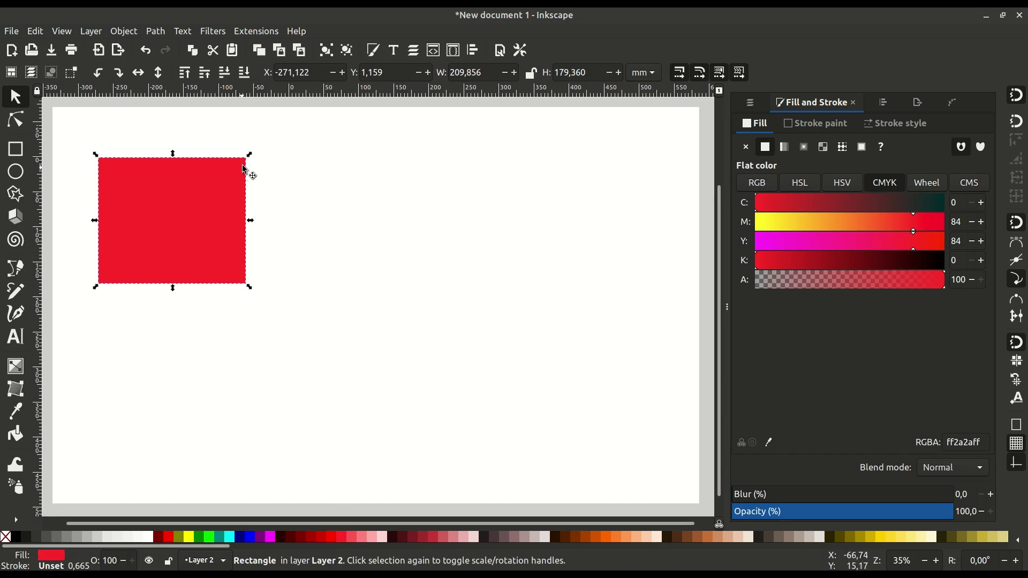
drag(244, 159, 225, 170)
drag(197, 210, 201, 203)
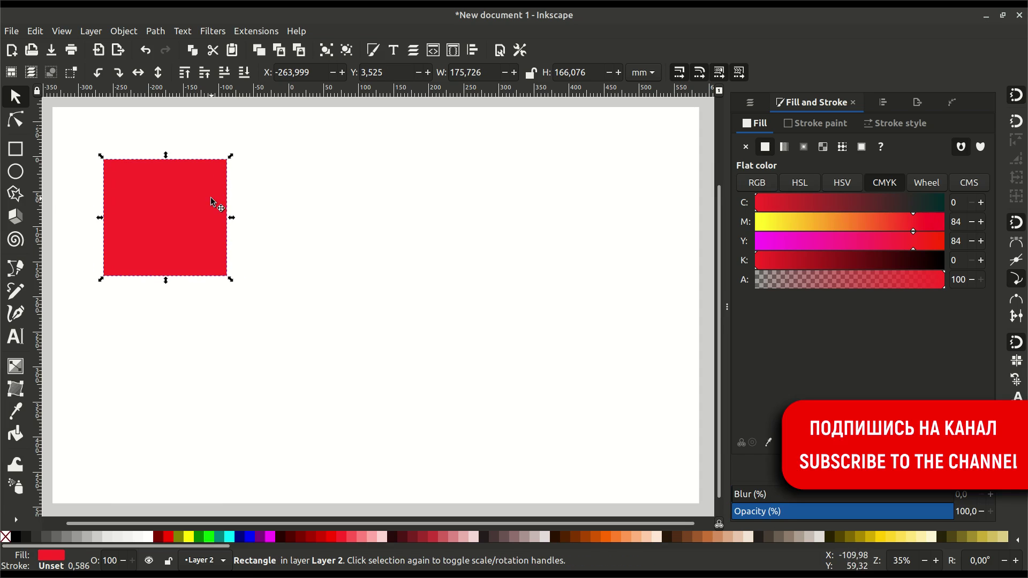
- Draw a six-cornered polygon about 185 × 214 mm to the right of the red square and fill it blue
click(15, 194)
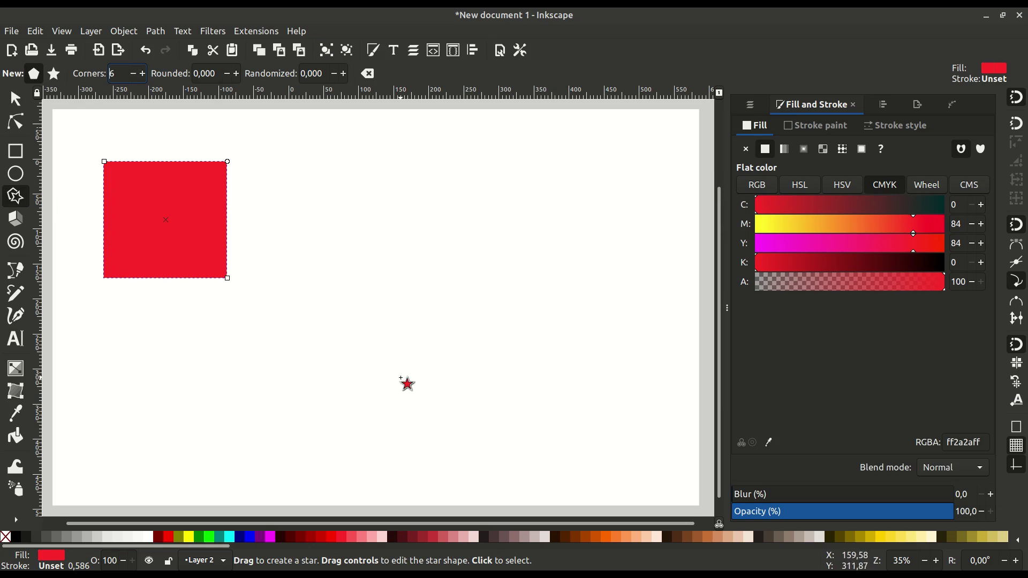
drag(333, 177, 343, 255)
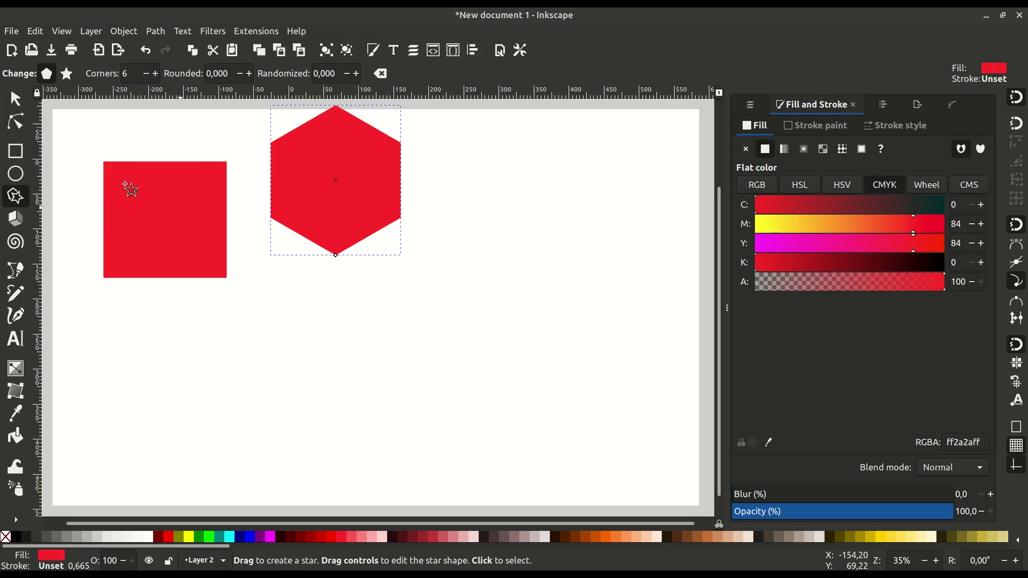
key(s)
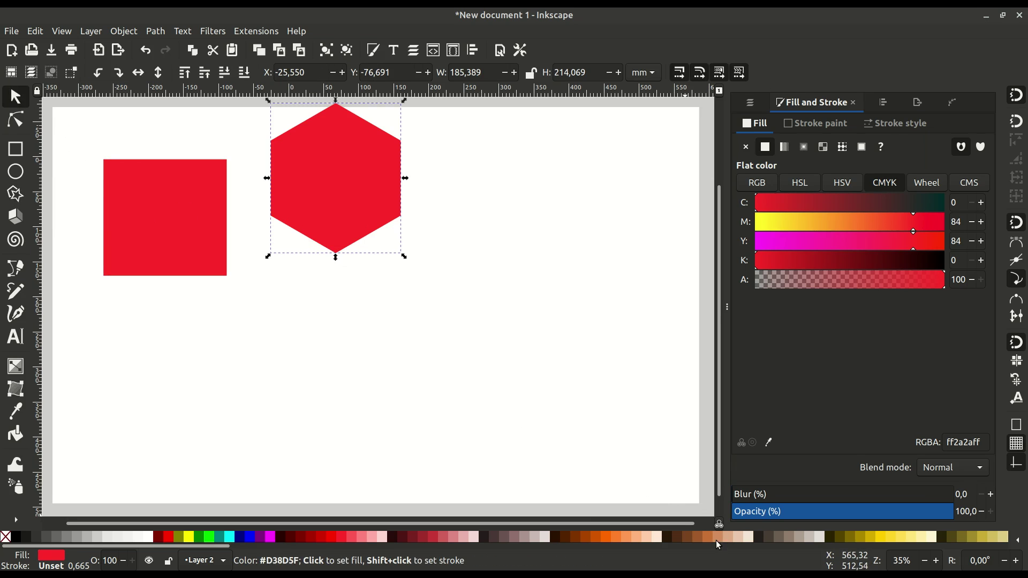
scroll(715, 540, down, 10)
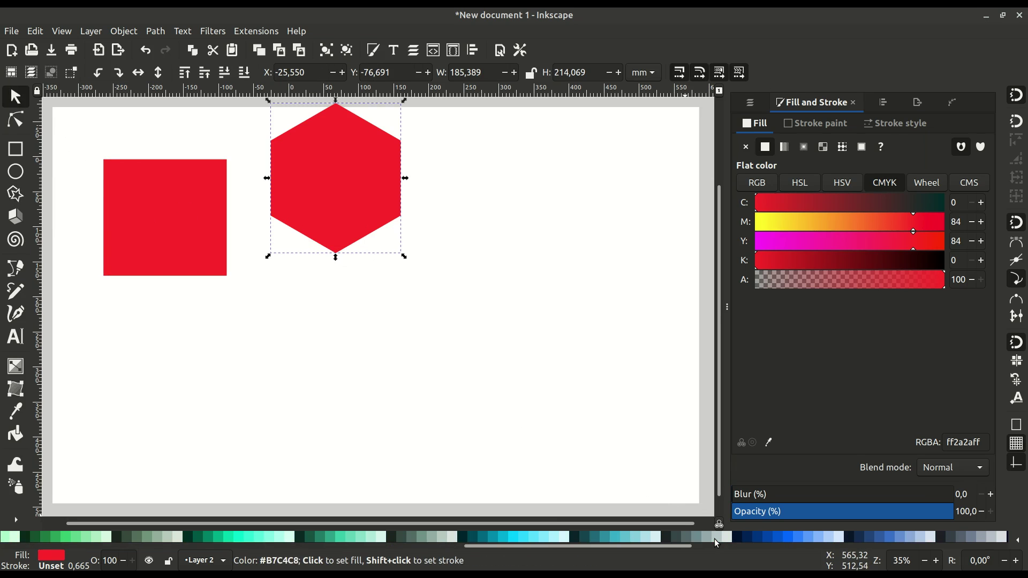
click(887, 538)
- Move the hexagon down level with the red square, then shift both shapes slightly lower together
drag(349, 199, 345, 226)
shift+click(186, 214)
mouse_move(186, 210)
mouse_down()
mouse_move(188, 240)
mouse_move(190, 229)
mouse_up()
click(246, 306)
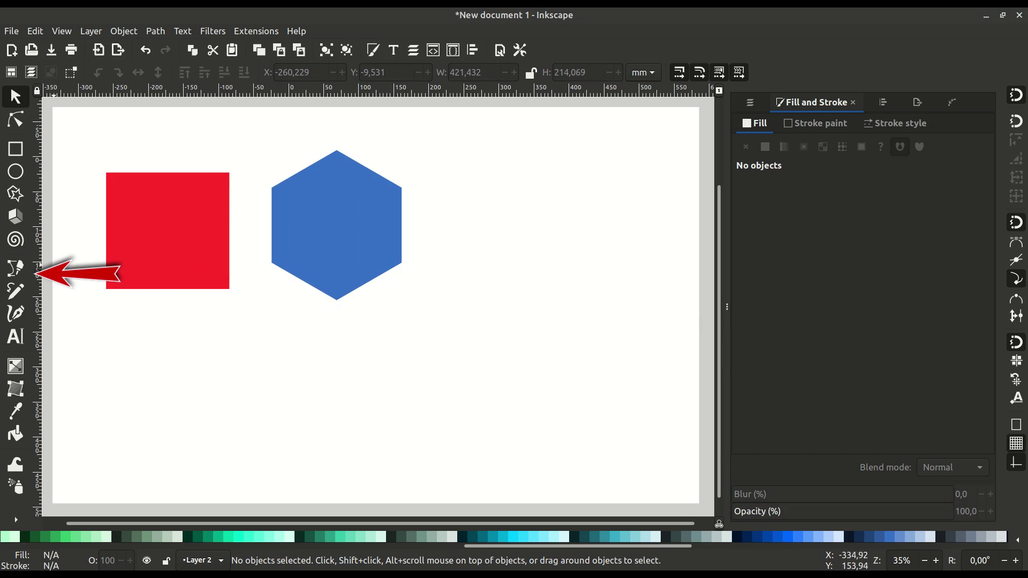
- Draw an open, inward-turning triangular path of six nodes with straight Pen segments to the right of the hexagon
click(16, 270)
click(445, 291)
click(513, 159)
click(652, 276)
click(488, 300)
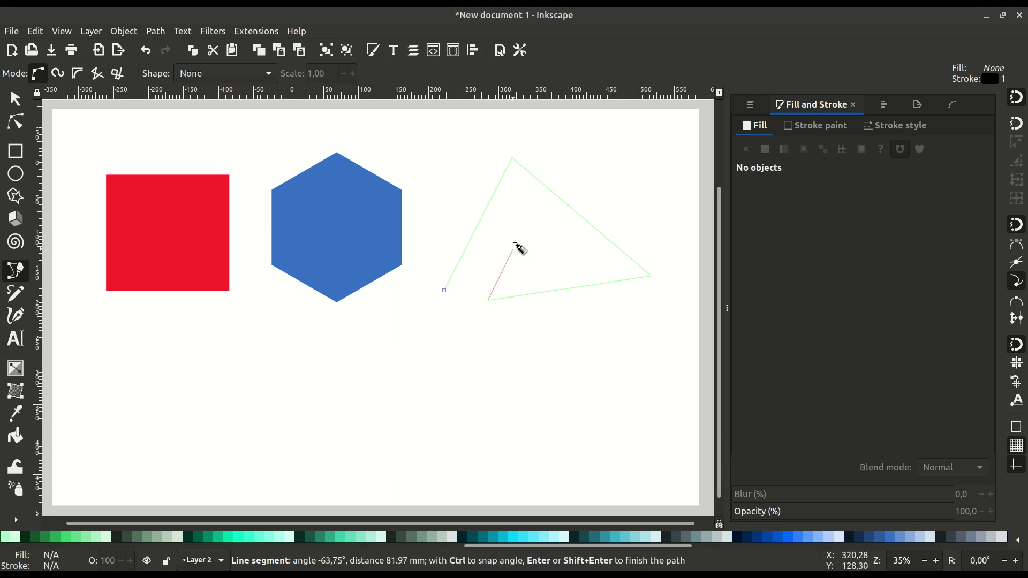
click(525, 203)
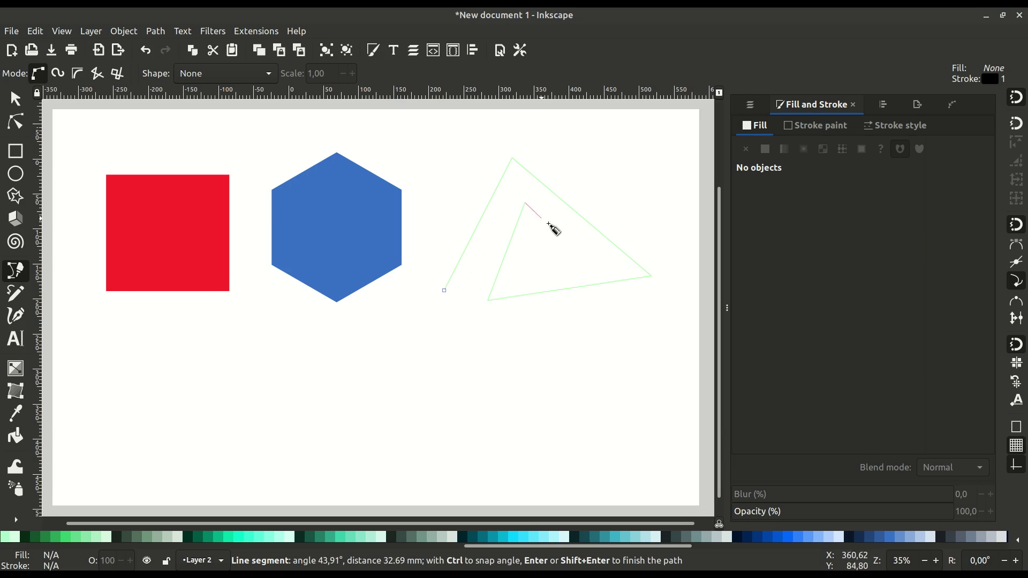
double_click(592, 258)
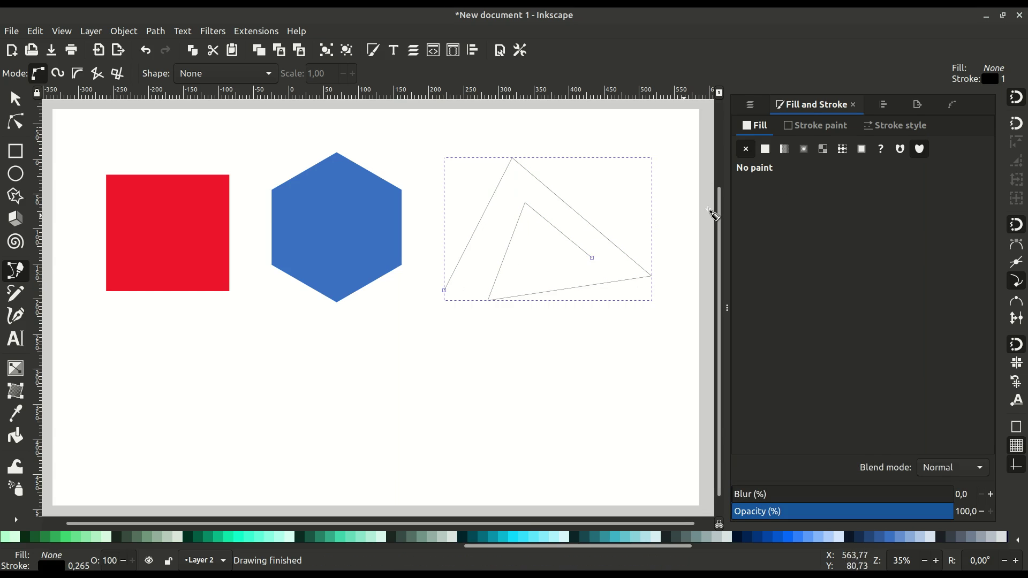
- Set the open path's stroke width to 6.465 mm and move it slightly down and left
click(887, 127)
click(827, 149)
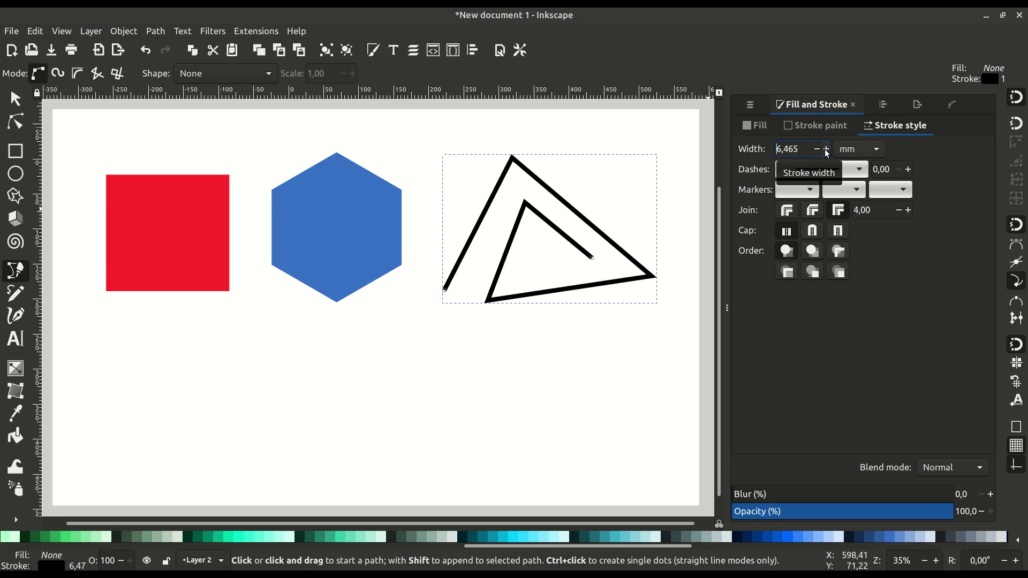
click(15, 99)
drag(543, 222, 537, 228)
- Duplicate the square, hexagon and open path into a second row below, and move the original row slightly up
drag(85, 125, 677, 352)
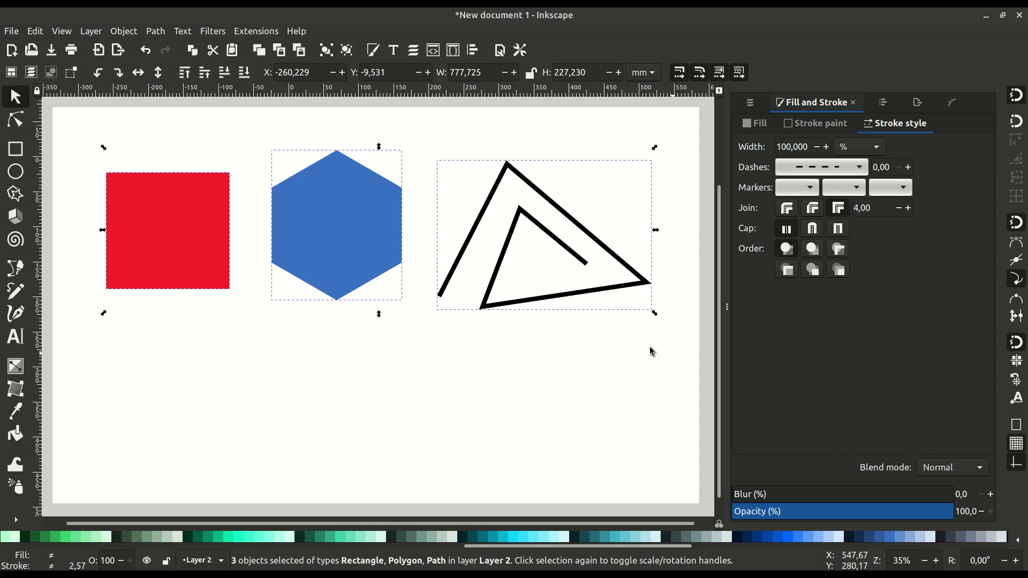
right_click(337, 218)
click(368, 300)
drag(337, 200, 338, 373)
drag(104, 134, 680, 343)
drag(367, 249, 367, 233)
click(77, 232)
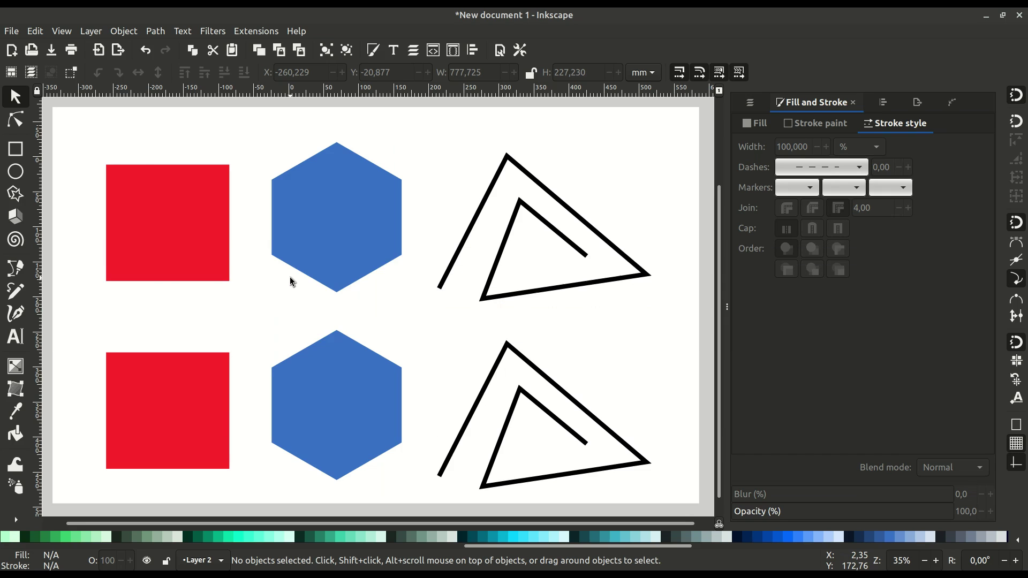
- Convert all six shapes in both rows with Object to Path
drag(82, 121, 679, 504)
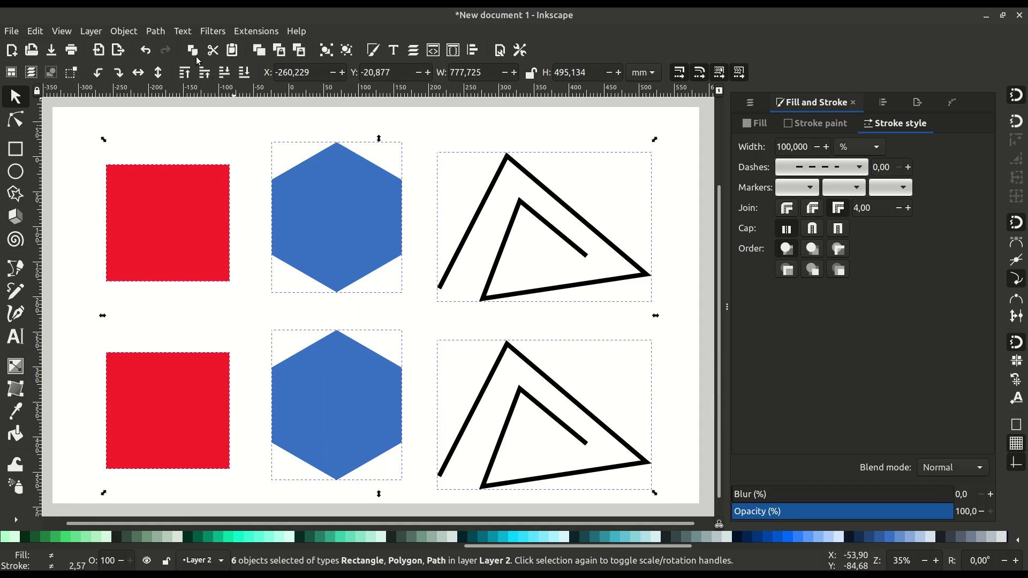
click(156, 31)
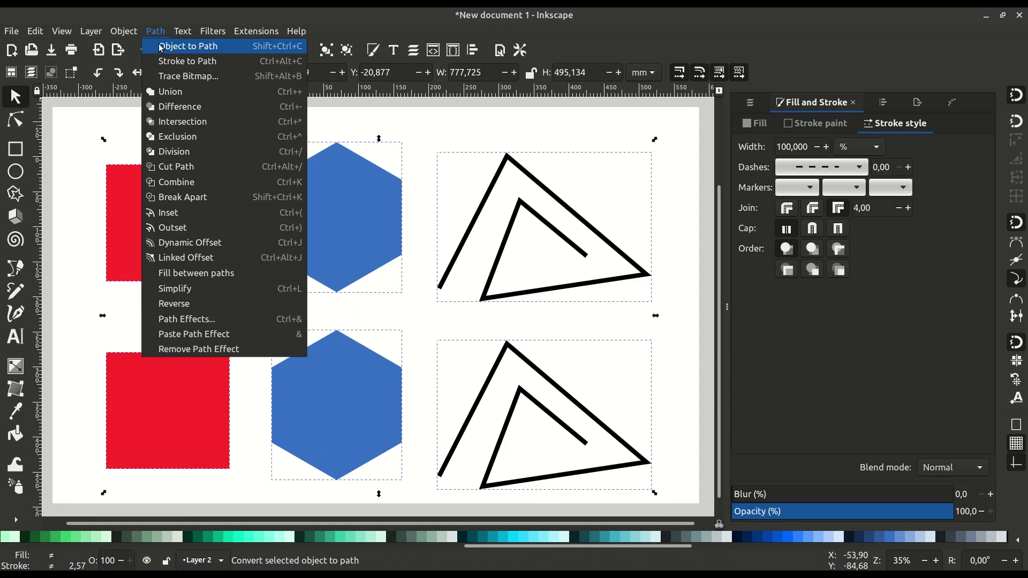
click(229, 47)
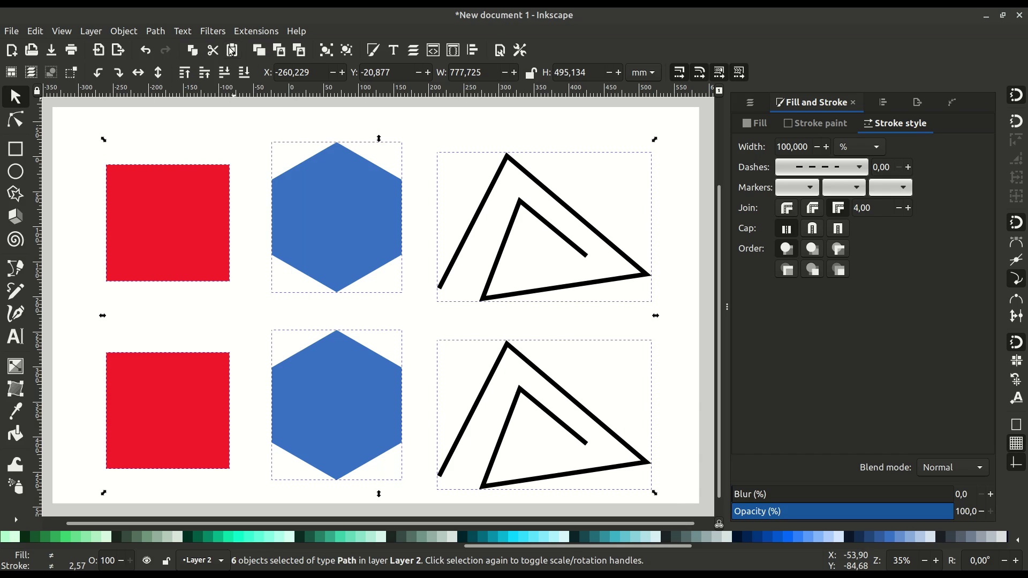
key(Escape)
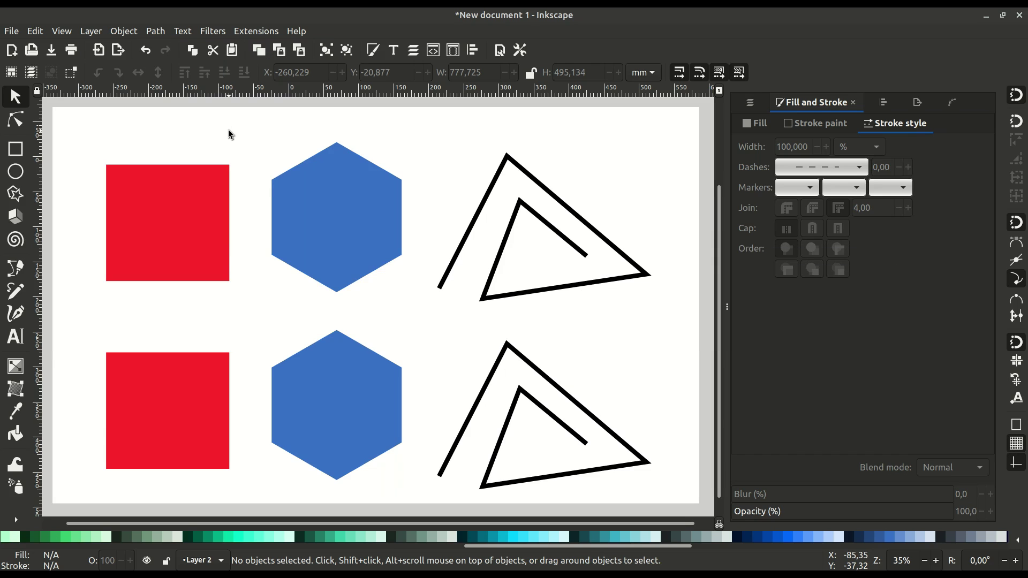
- Add the Corners (Fillet/Chamfer) path effect to the upper red square
click(184, 198)
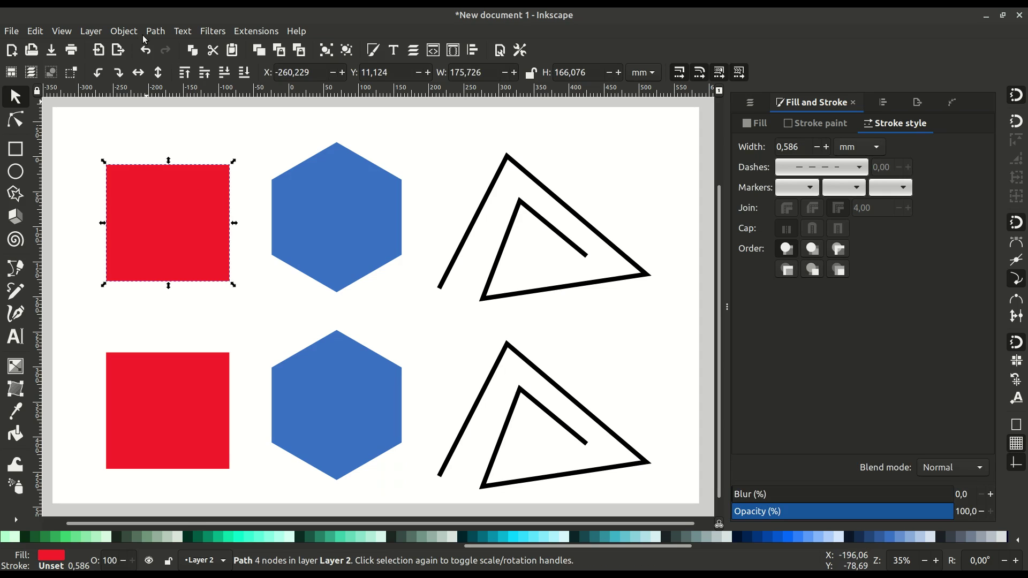
click(153, 33)
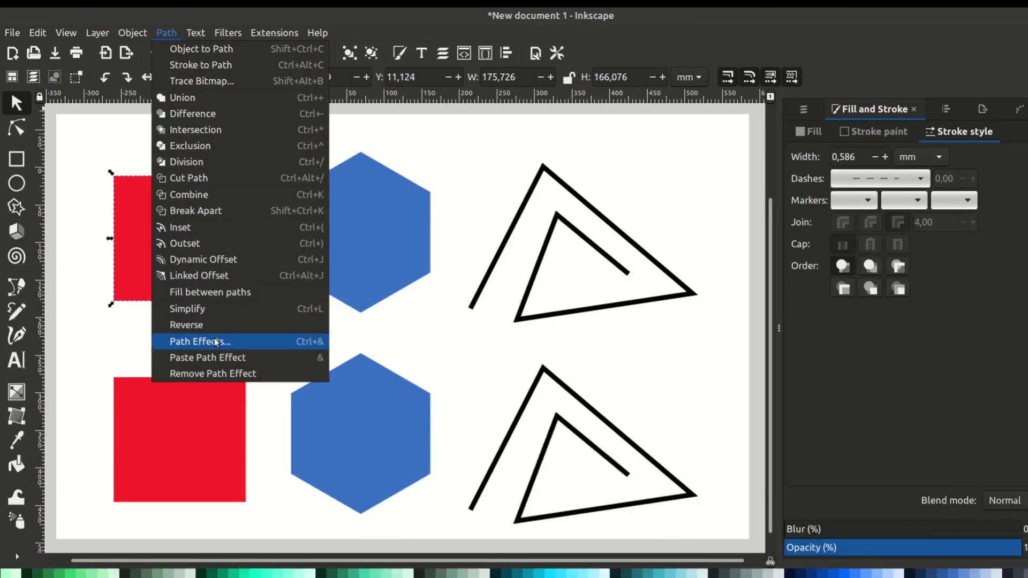
click(302, 476)
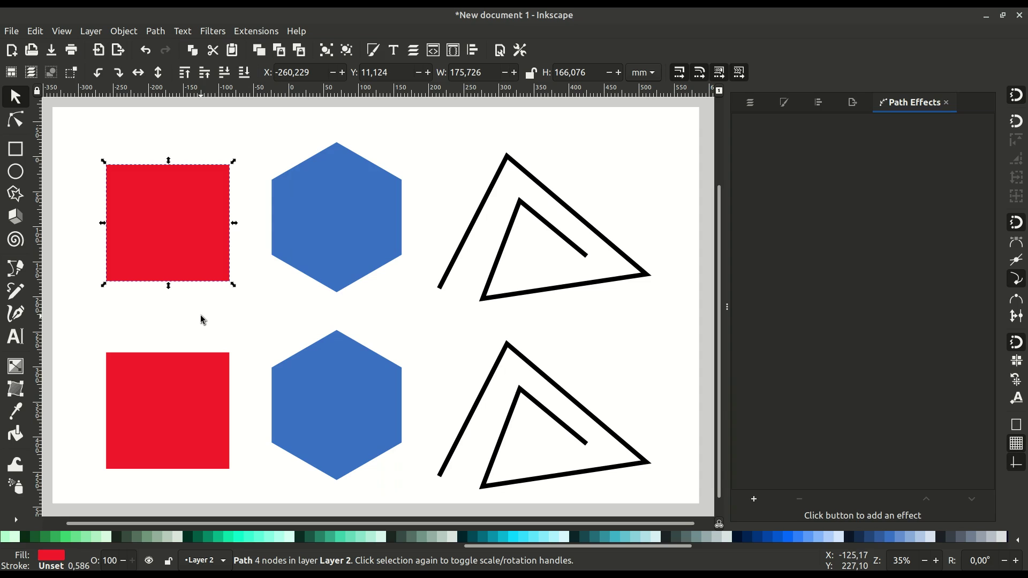
click(766, 501)
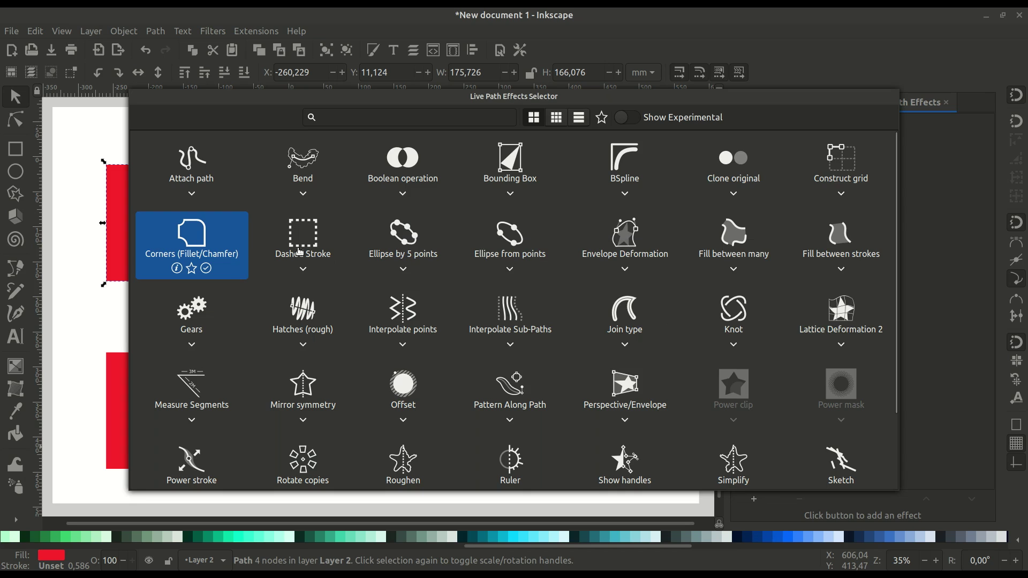
click(223, 239)
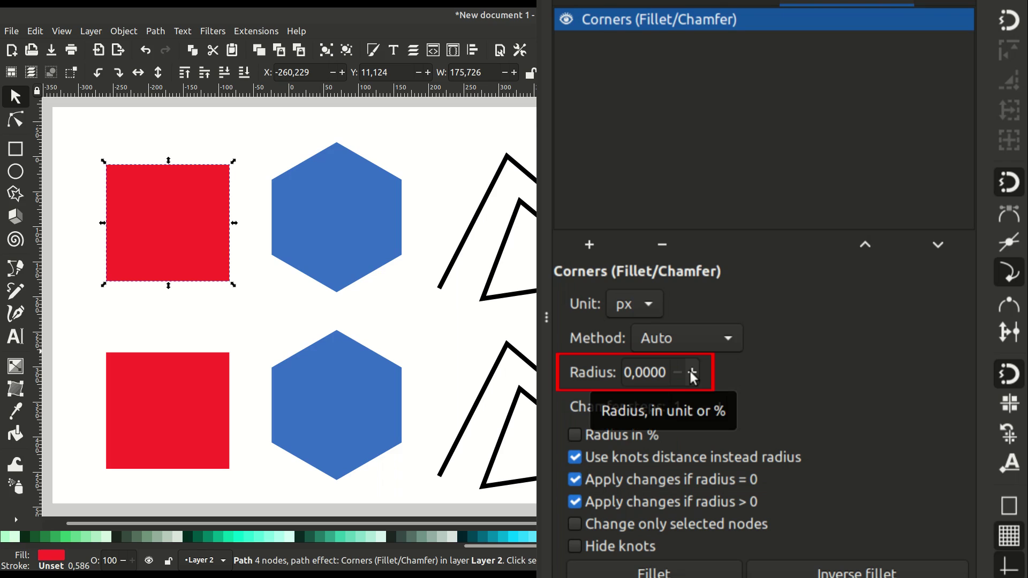
- Set the corner radius of the upper red square to 185 px and deselect it
click(692, 373)
drag(691, 371, 692, 371)
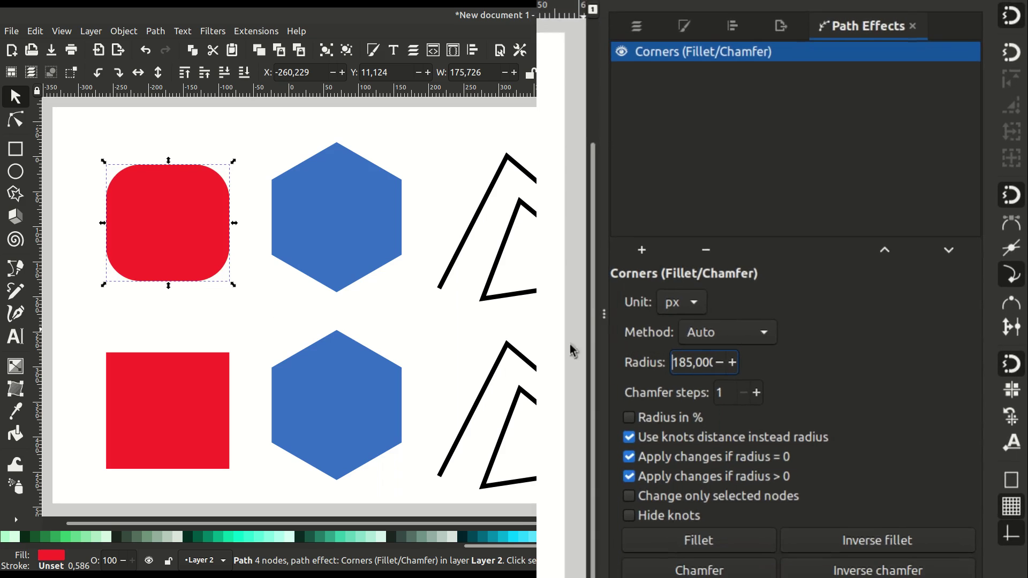
click(402, 286)
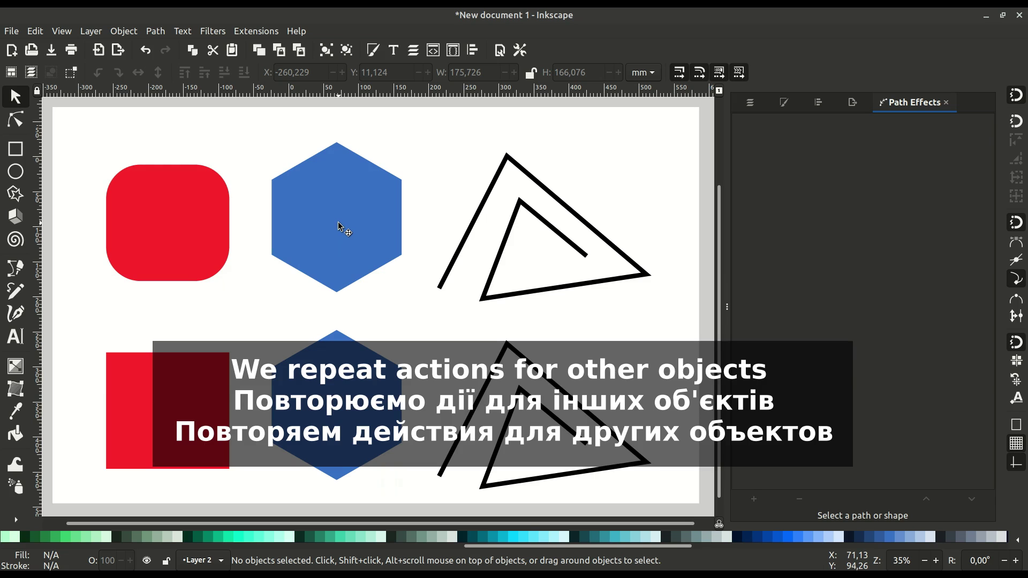
- Add the Corners (Fillet/Chamfer) path effect to the upper blue hexagon
click(340, 228)
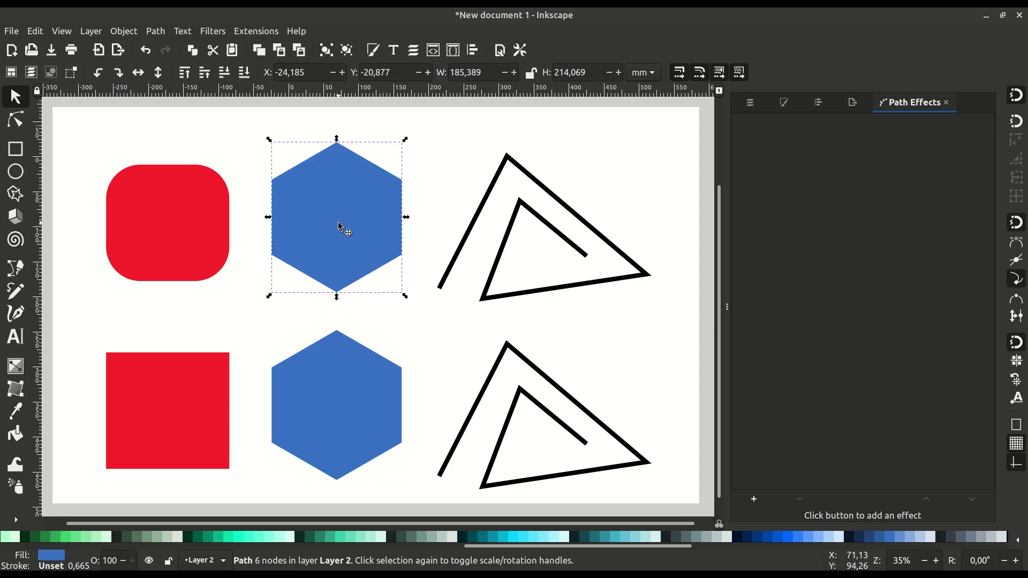
click(756, 498)
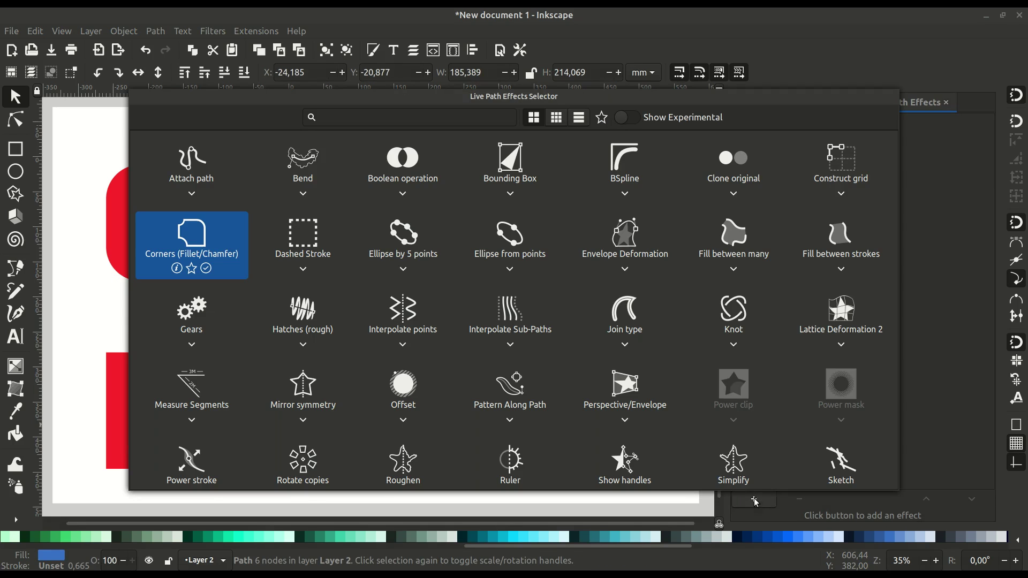
click(203, 246)
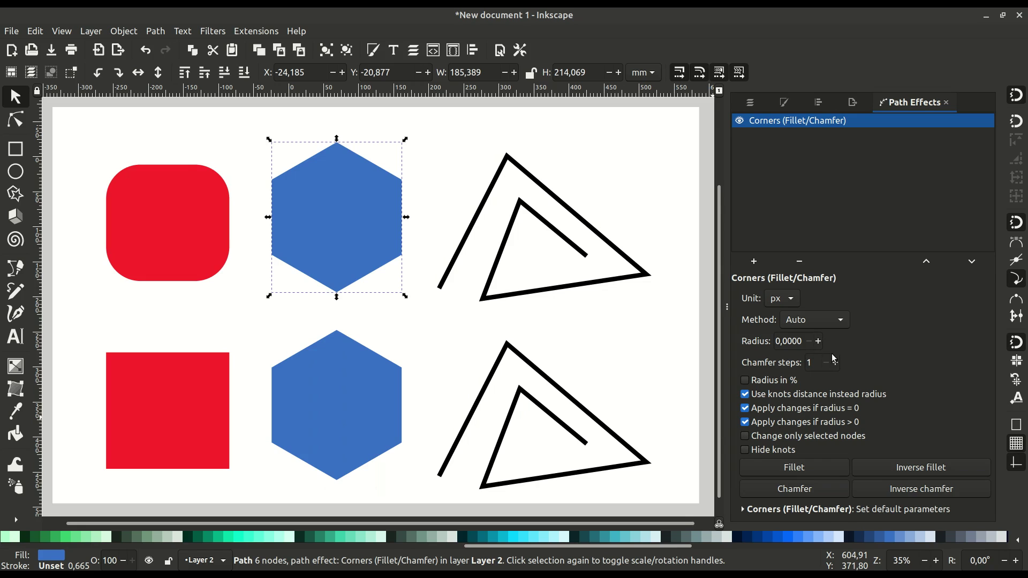
- Increase the upper hexagon's corner radius to 197 px and deselect it
click(818, 343)
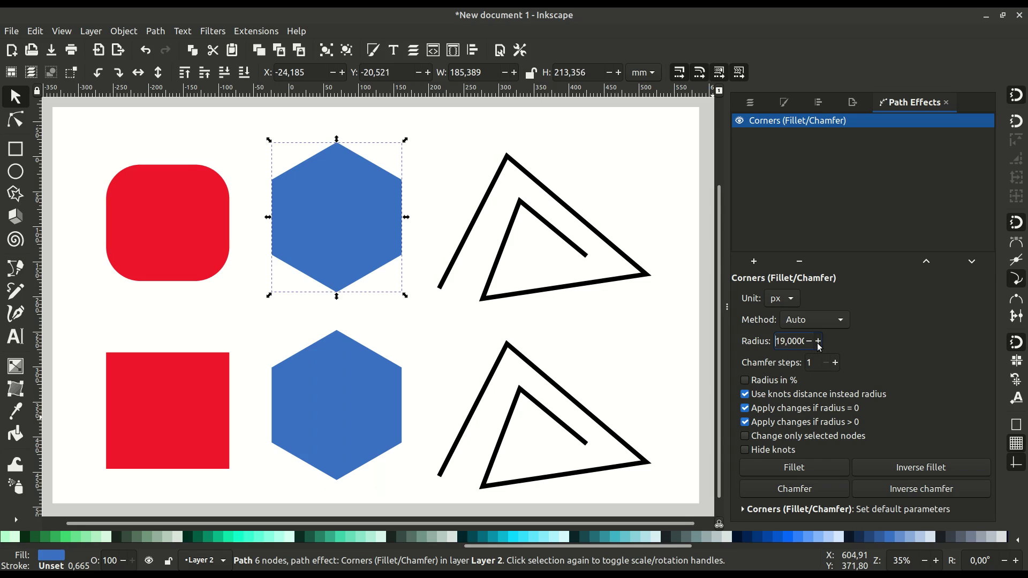
click(818, 342)
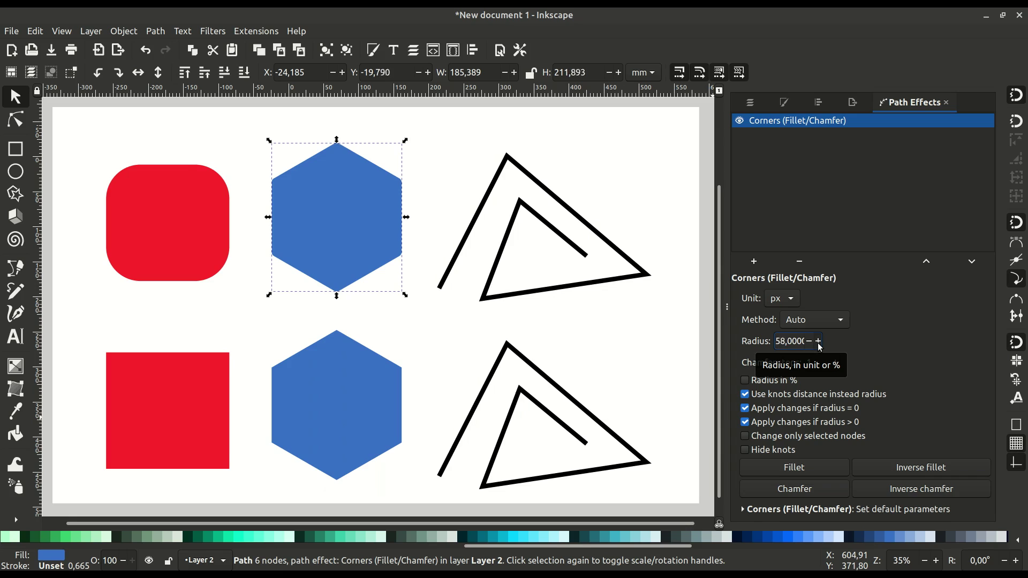
click(819, 343)
click(818, 342)
click(818, 342)
click(818, 342)
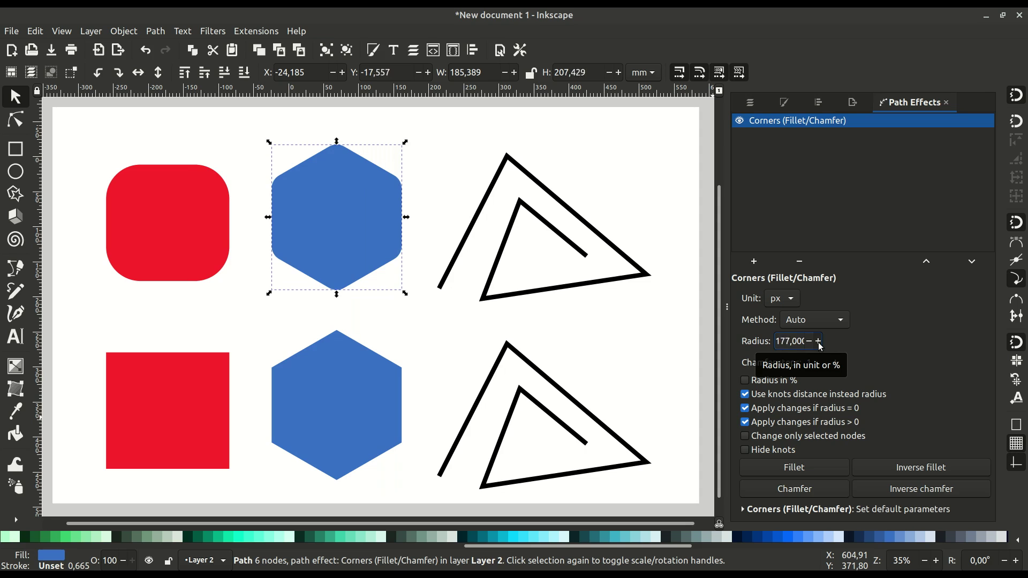
click(819, 342)
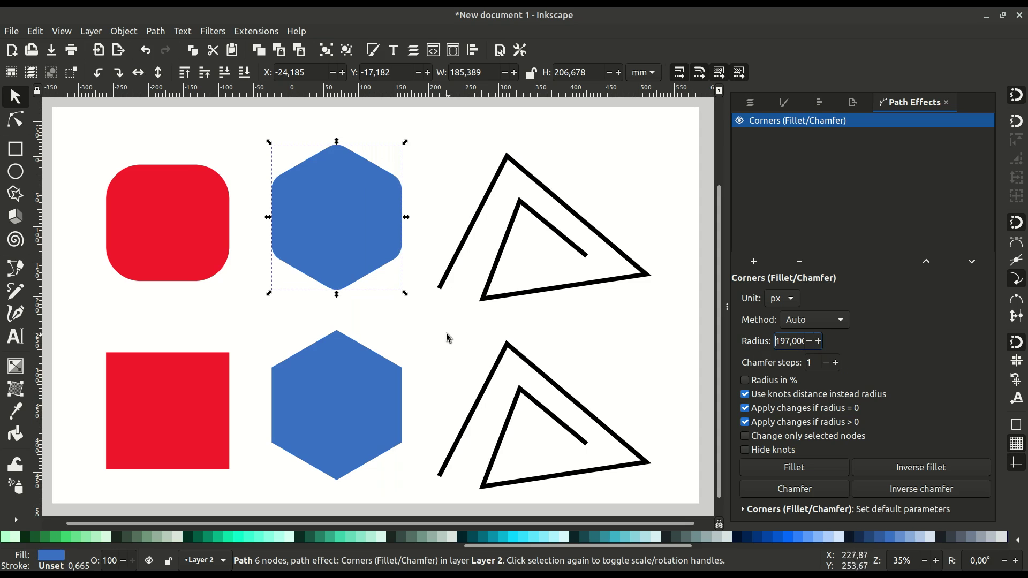
click(415, 309)
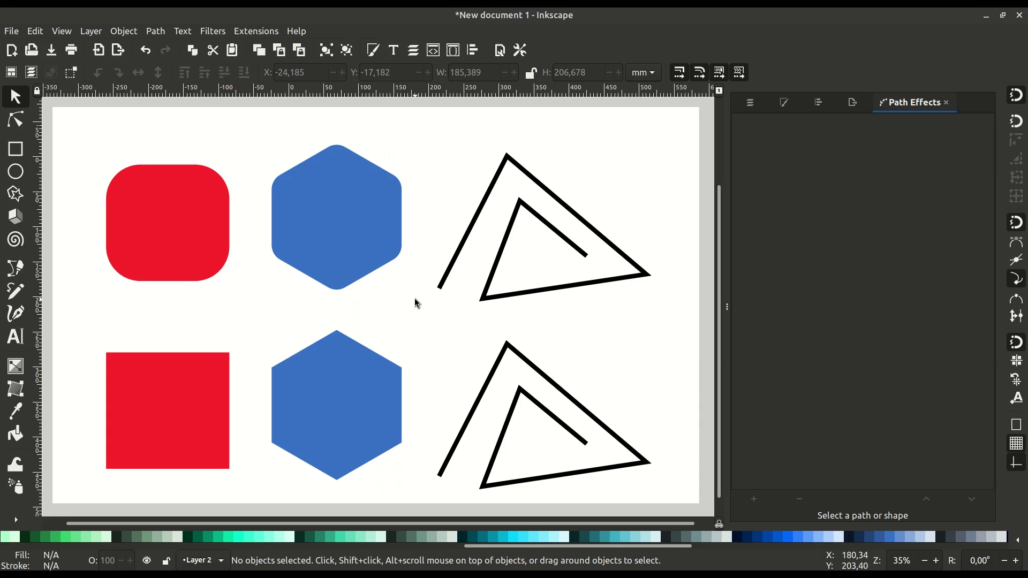
- Add the Corners (Fillet/Chamfer) path effect to the upper black open path
click(532, 214)
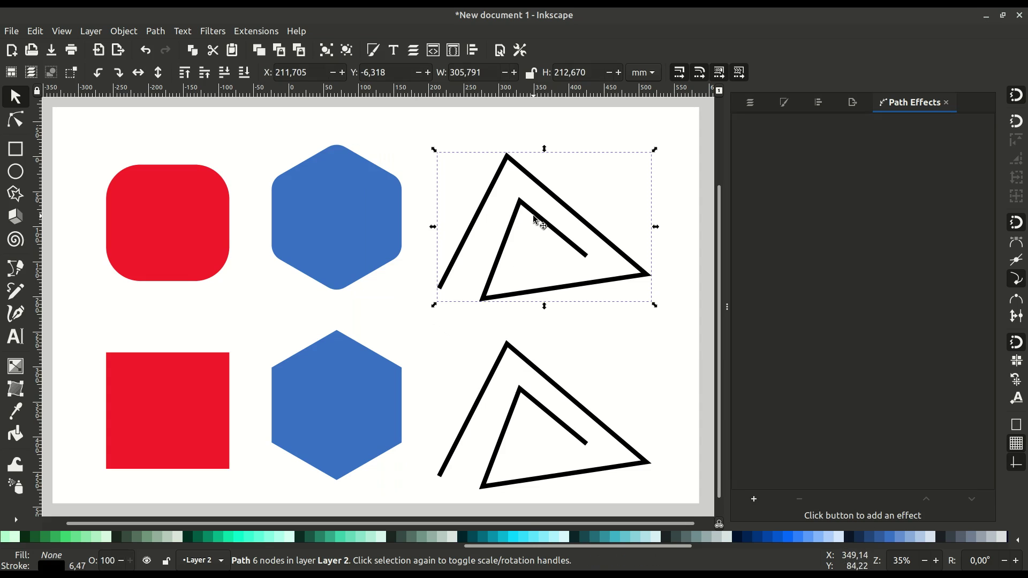
click(755, 499)
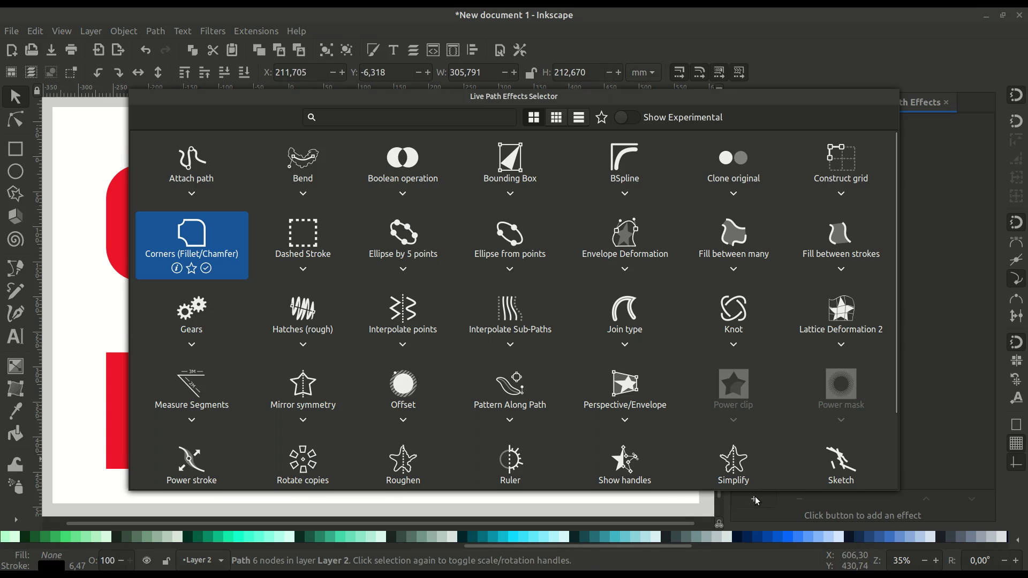
click(207, 254)
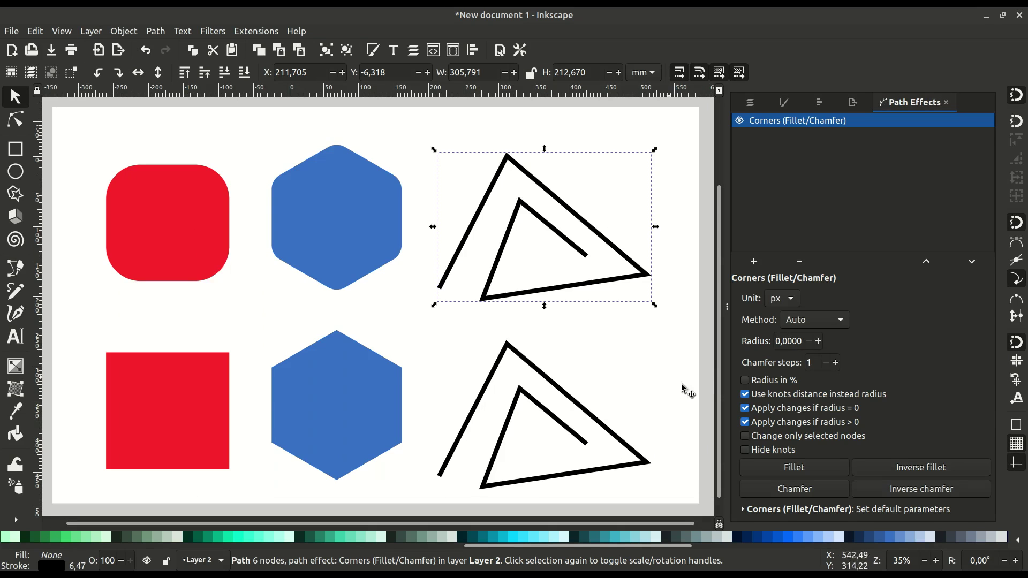
- Increase the corner radius of the upper black open path to about 158 px and deselect the path
click(819, 342)
click(819, 342)
click(819, 342)
click(819, 342)
click(818, 342)
click(819, 342)
click(818, 342)
click(819, 341)
click(819, 341)
click(818, 342)
click(818, 342)
click(818, 341)
click(818, 341)
click(819, 341)
click(819, 342)
click(819, 341)
click(819, 341)
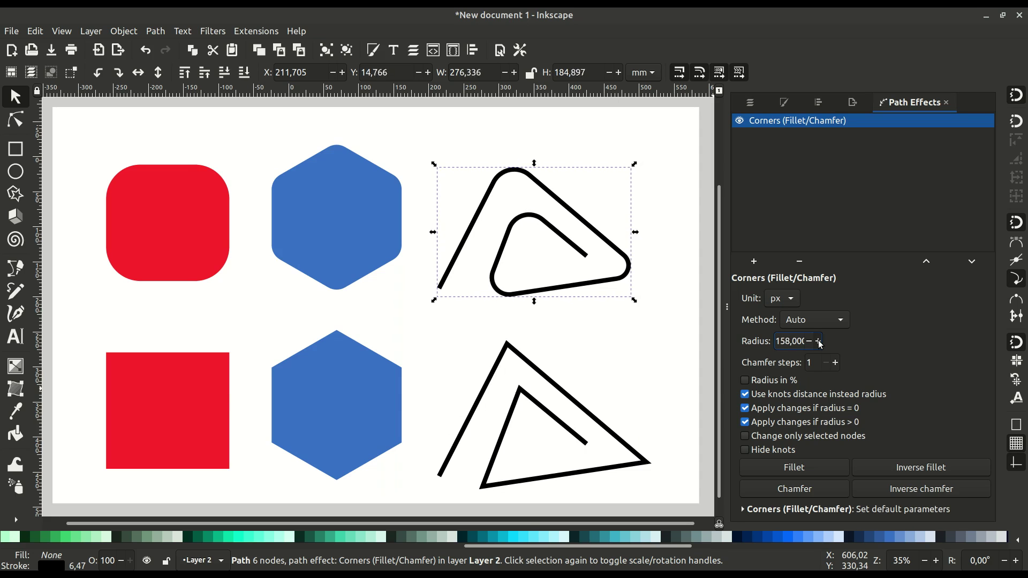
click(677, 340)
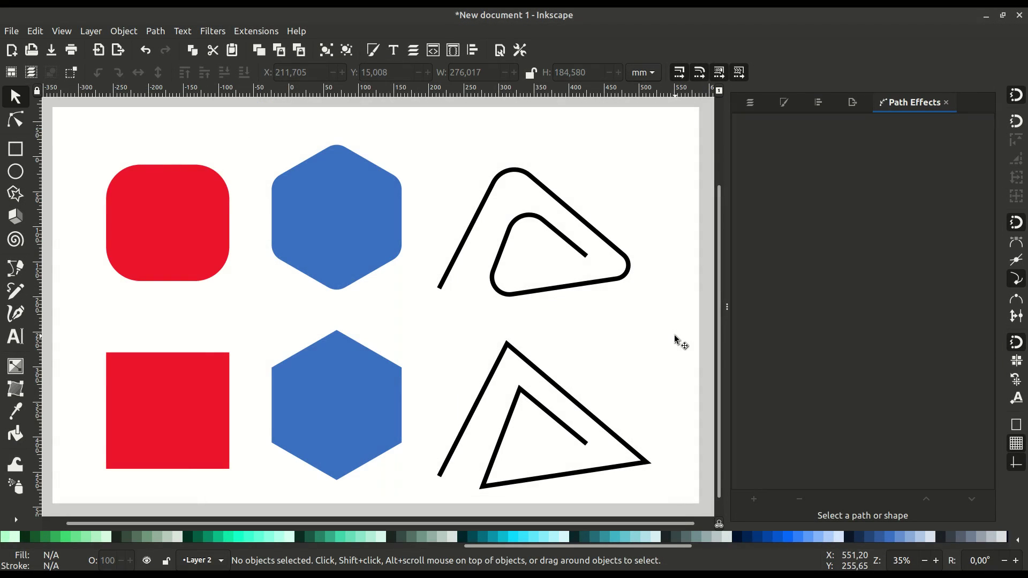
- Add the Corners (Fillet/Chamfer) path effect to the lower red square
click(170, 375)
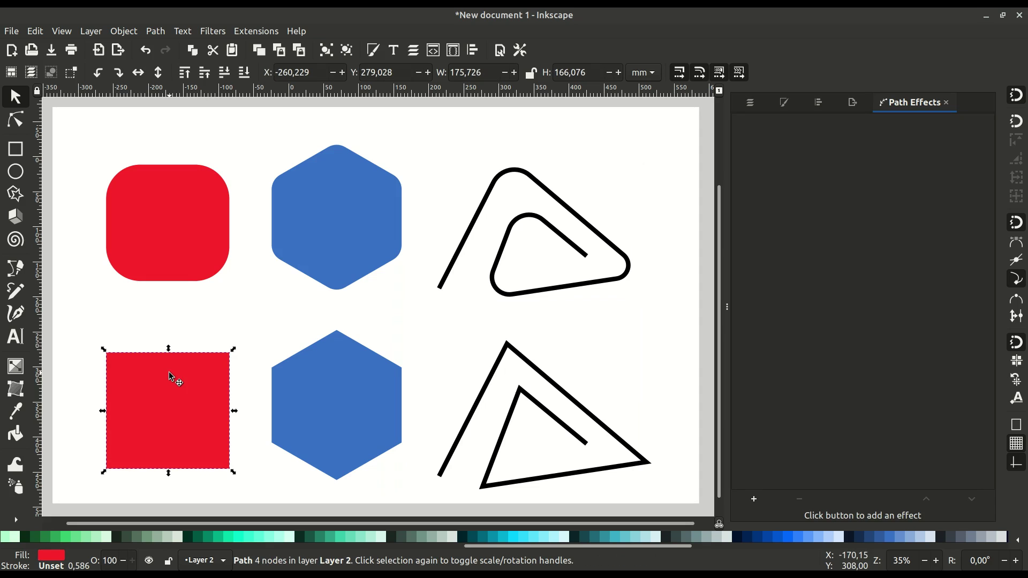
click(755, 500)
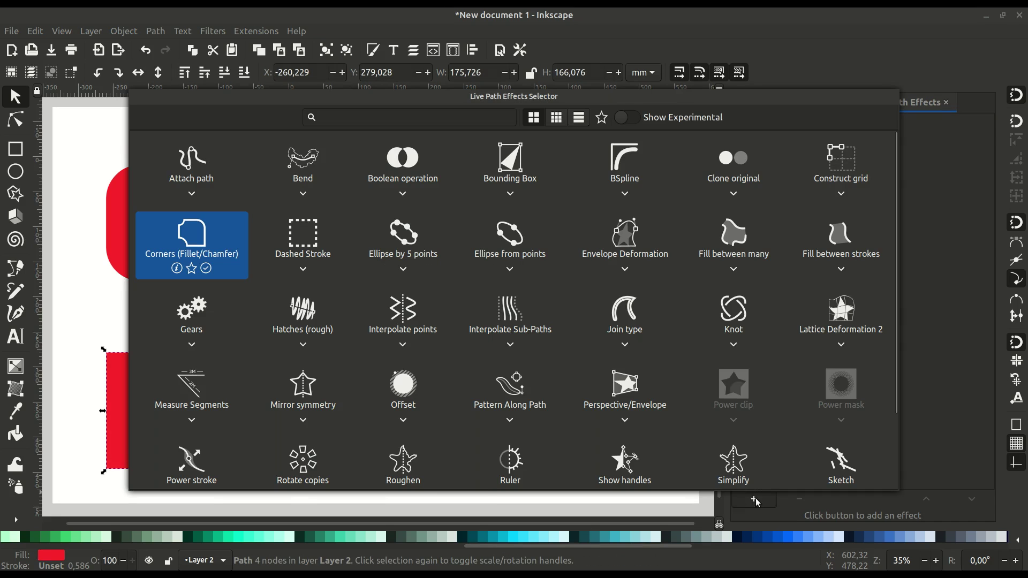
click(196, 237)
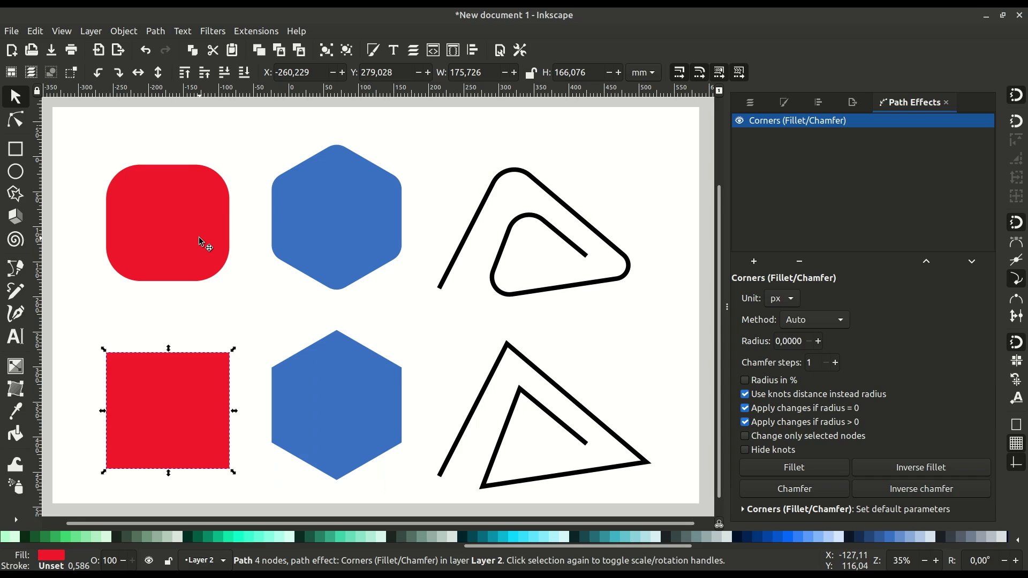
- Round only the top-left and bottom-right corners of the lower red square into a leaf shape using its corner knots, and deselect it
click(19, 123)
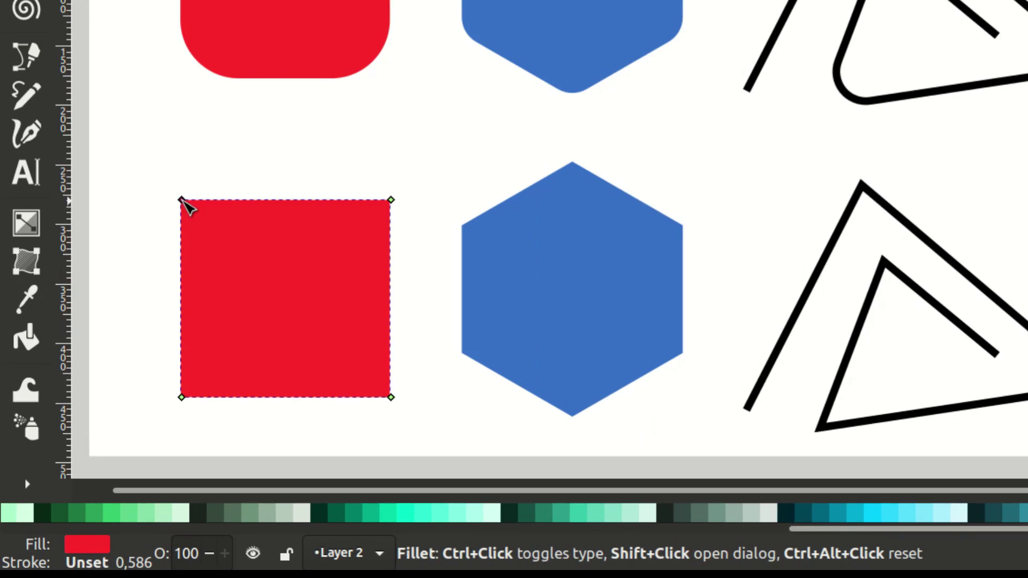
drag(108, 355, 129, 385)
drag(221, 255, 251, 302)
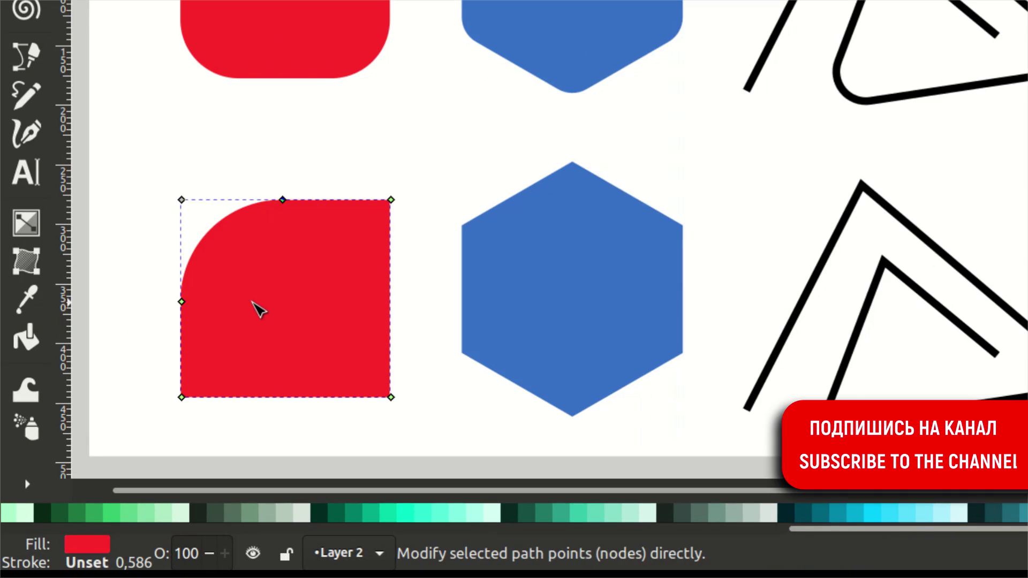
drag(391, 396, 261, 277)
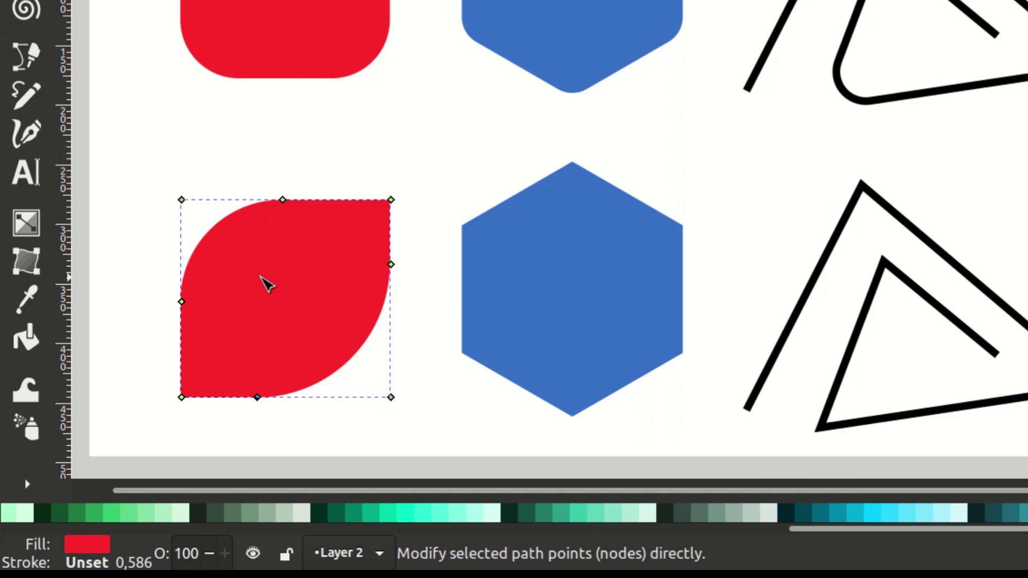
click(353, 174)
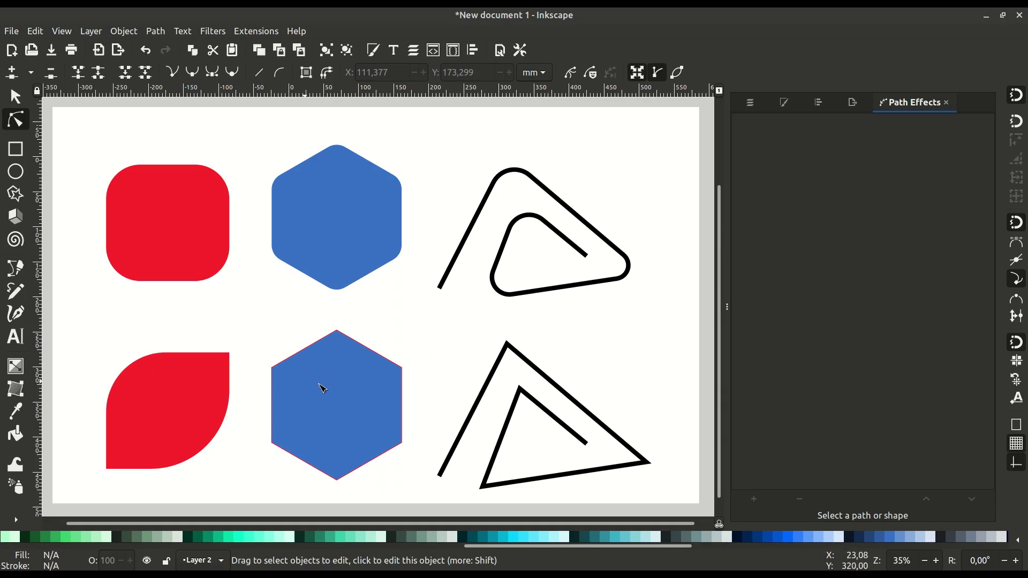
- Add the Corners (Fillet/Chamfer) path effect to the lower blue hexagon
click(550, 260)
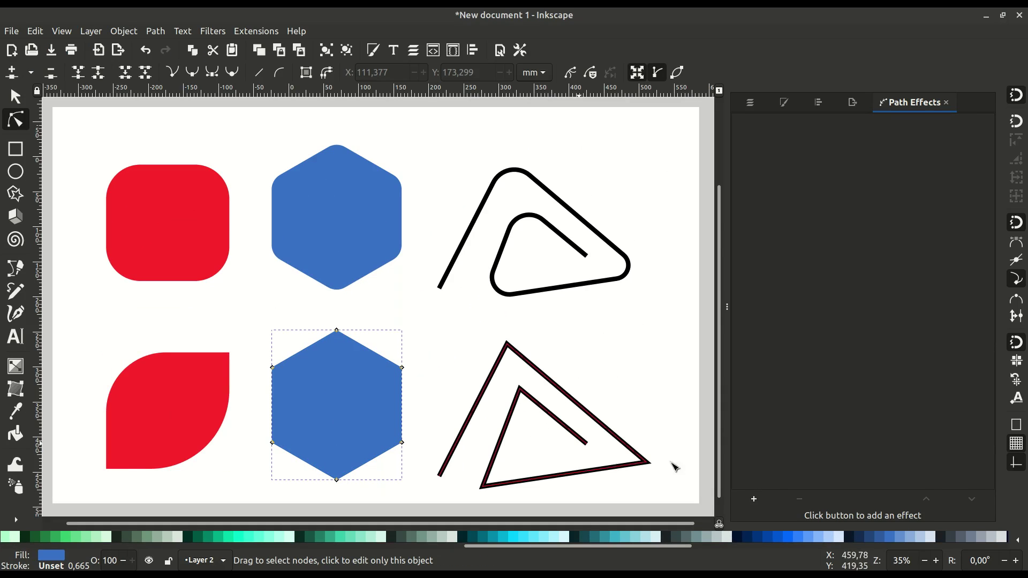
click(759, 501)
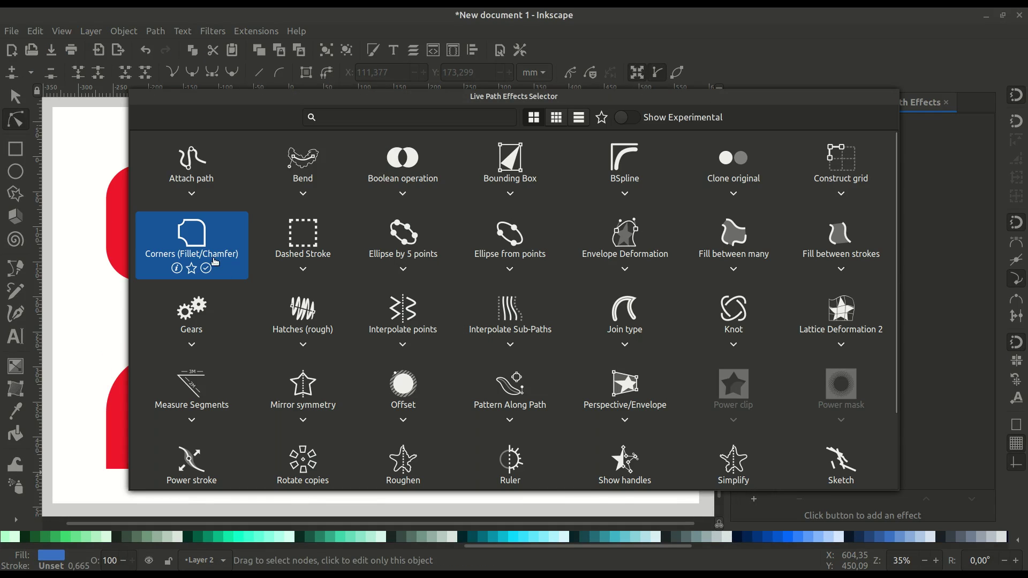
click(196, 241)
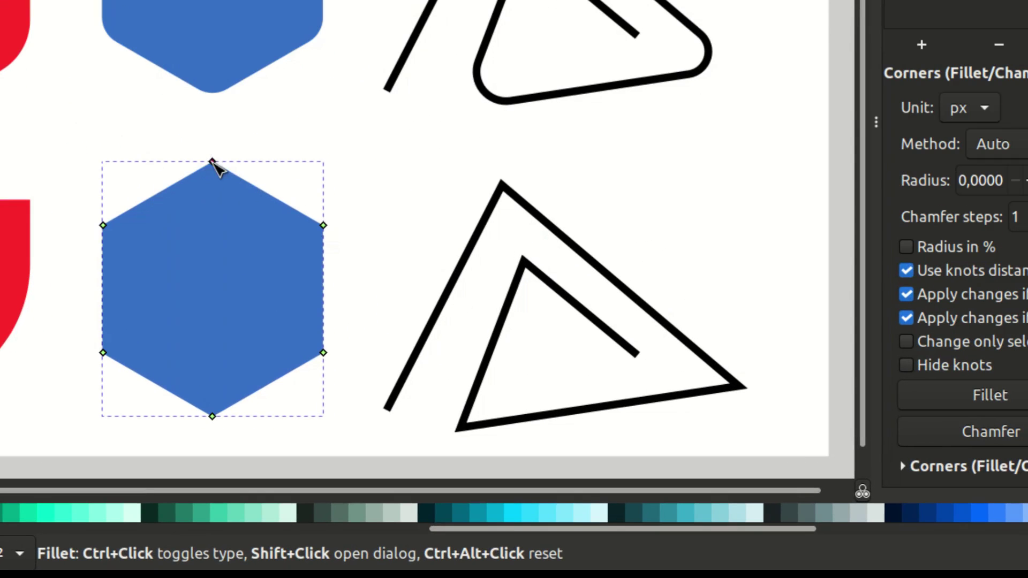
- Round the lower hexagon's top, lower-right and lower-left corners fully with their knots to form a shield shape, and deselect it
drag(325, 316, 331, 415)
drag(222, 321, 242, 397)
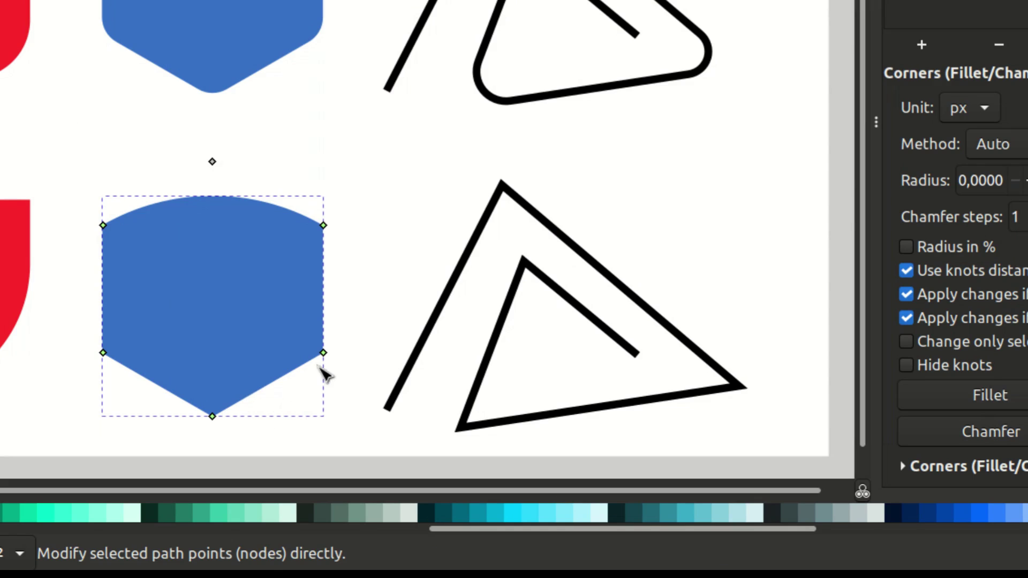
drag(325, 360, 166, 262)
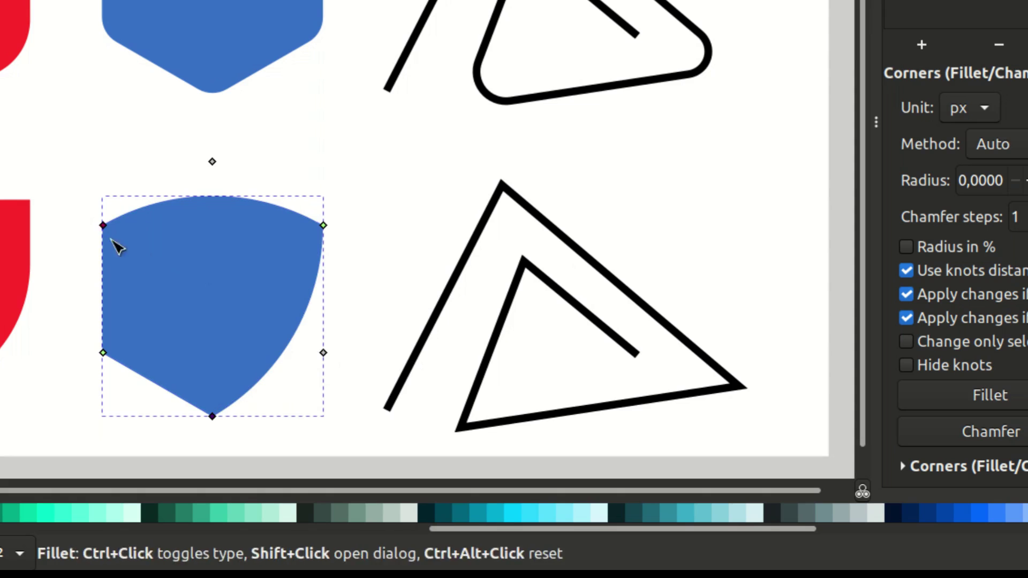
drag(103, 352, 347, 247)
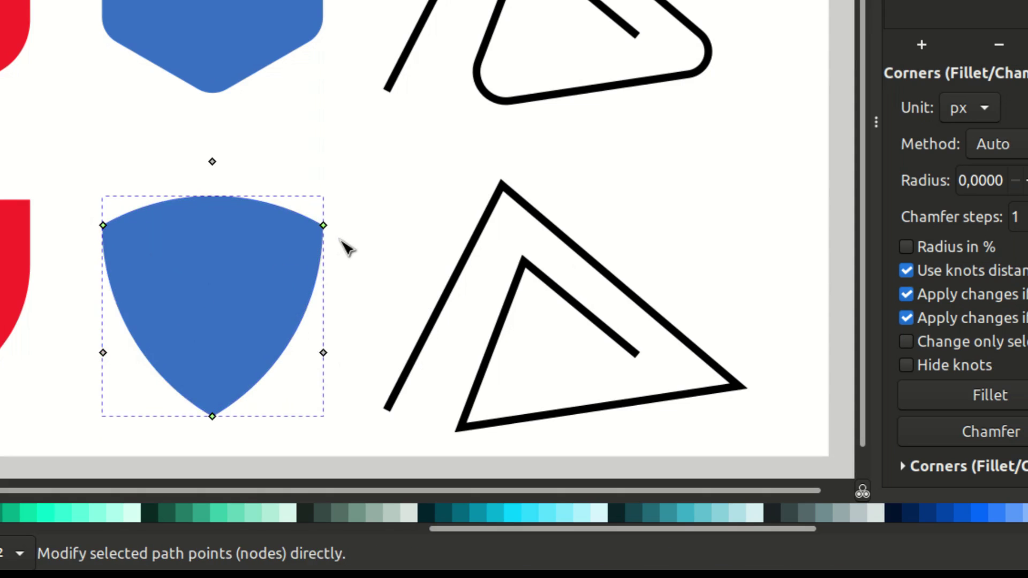
click(374, 212)
- Add the Corners (Fillet/Chamfer) path effect to the lower black open path
click(526, 212)
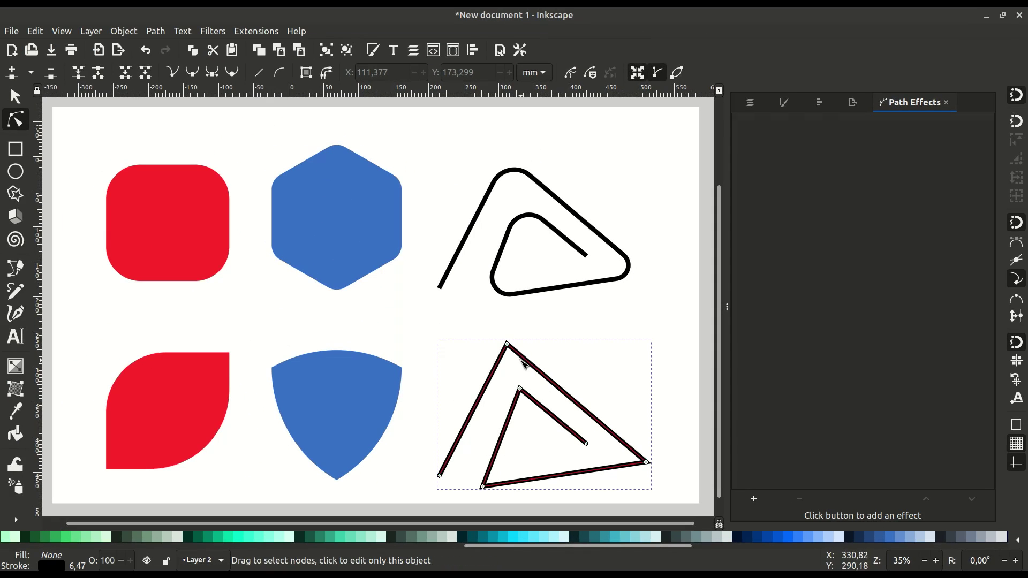
click(754, 500)
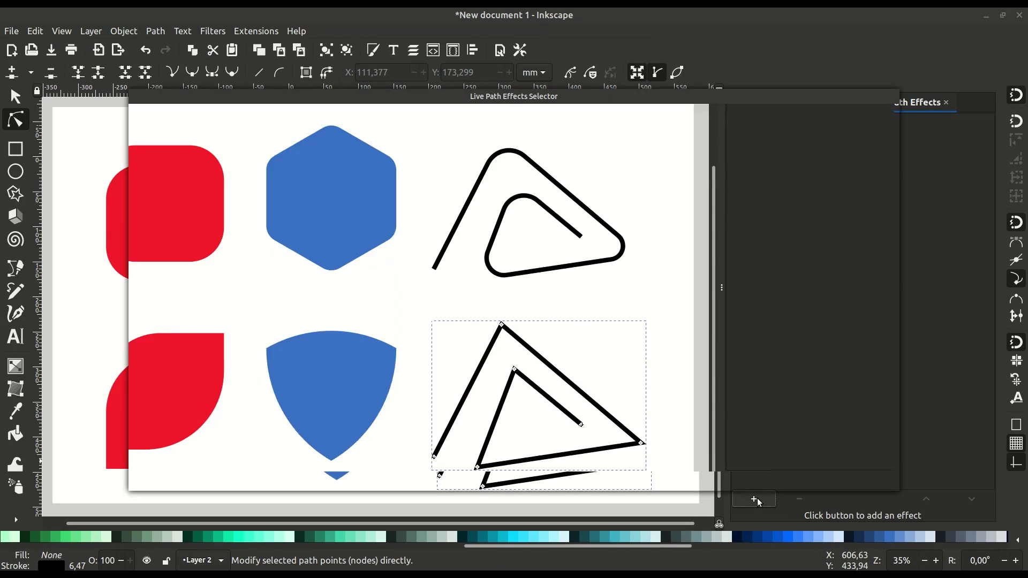
click(195, 241)
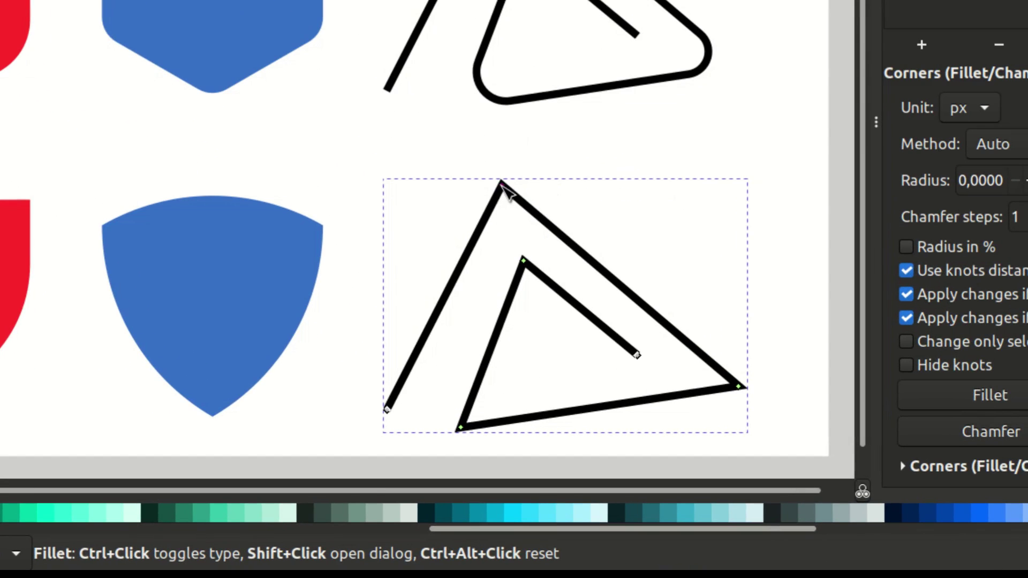
- Round the lower open path's outer top, inner top and bottom-left corners with their knots, keeping the right corner sharp, and deselect it
drag(502, 219, 563, 349)
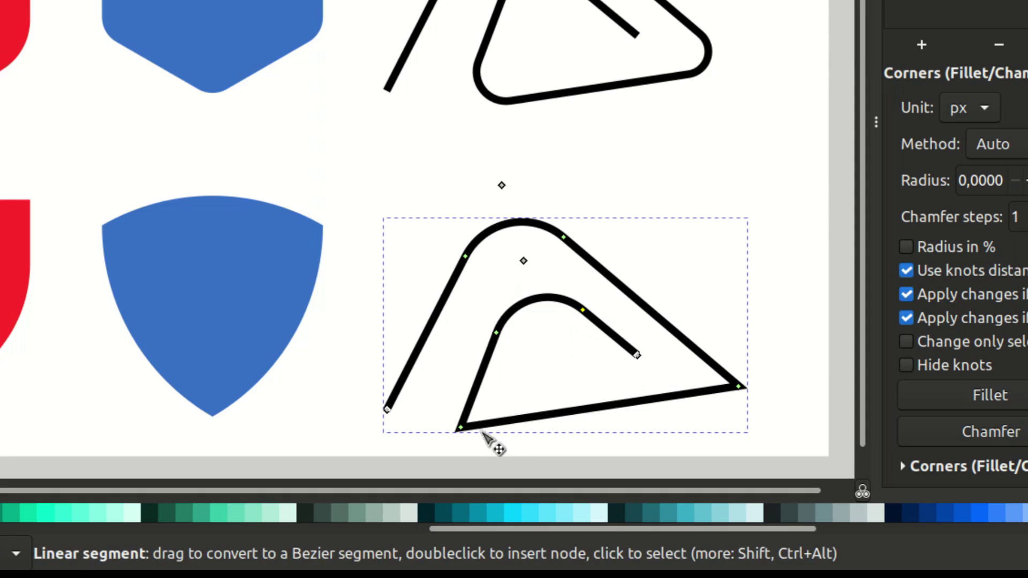
drag(465, 431, 576, 374)
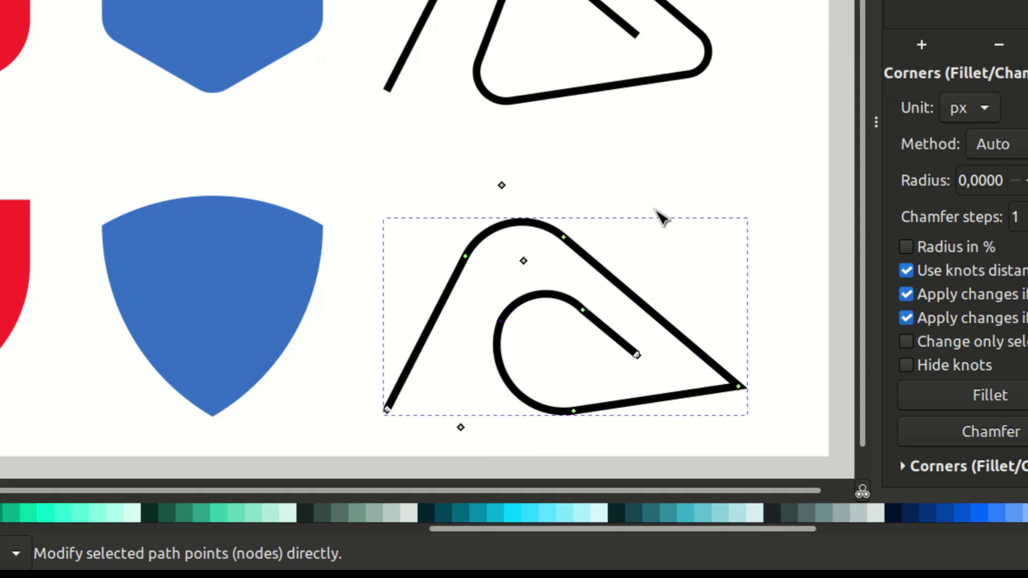
key(Escape)
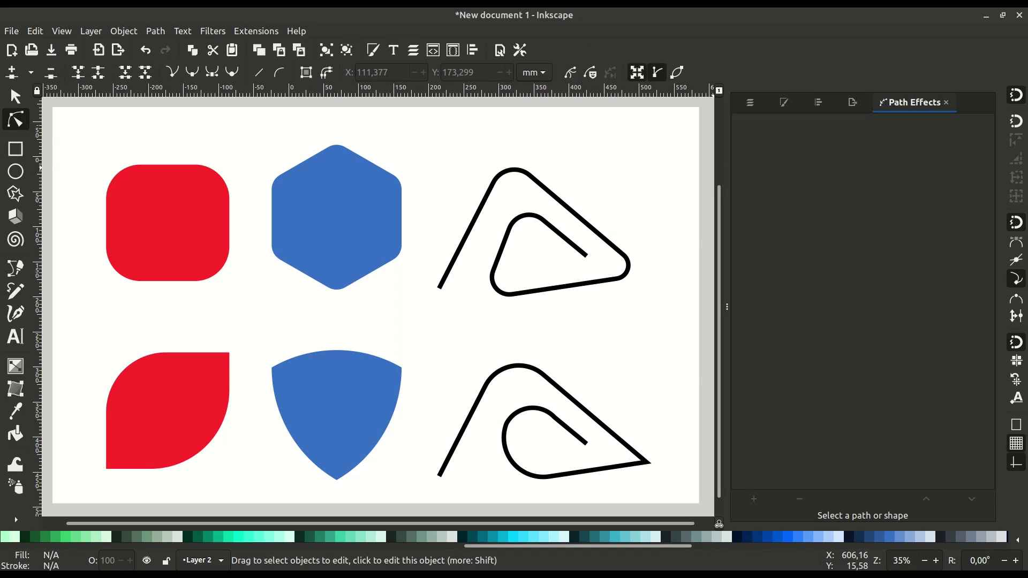
click(855, 4)
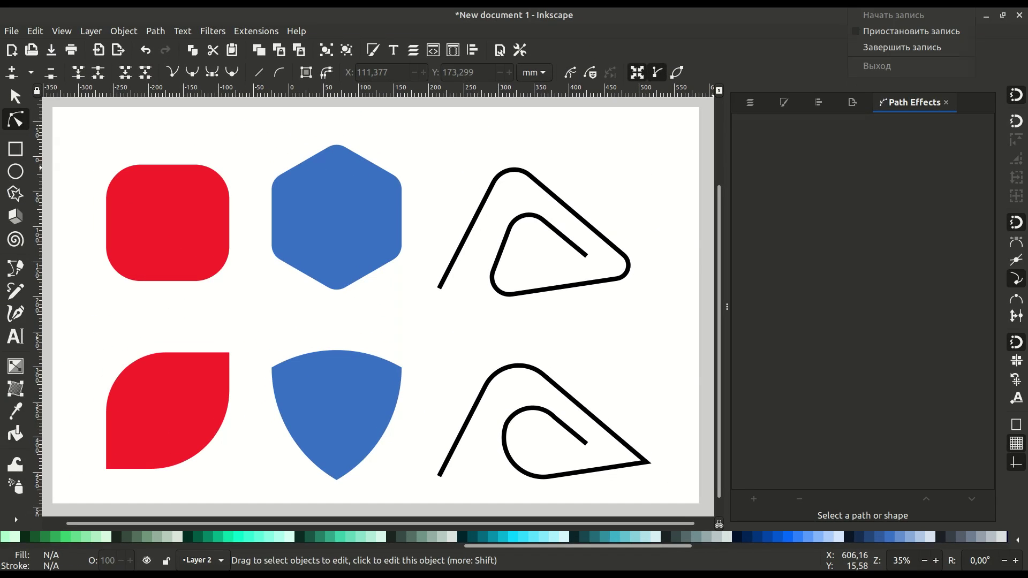